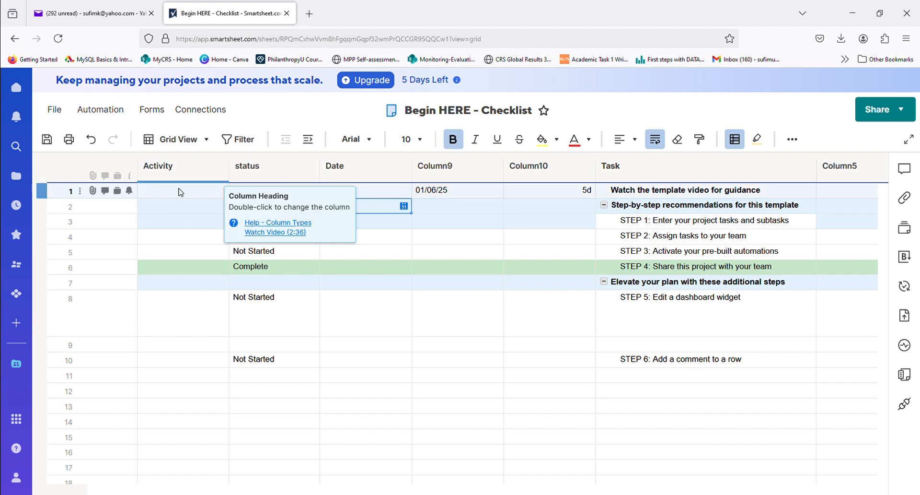
- Enter "Activity- 1" in the first row of the Activity column and fill the numbered series down through row 10
left_click(178, 194)
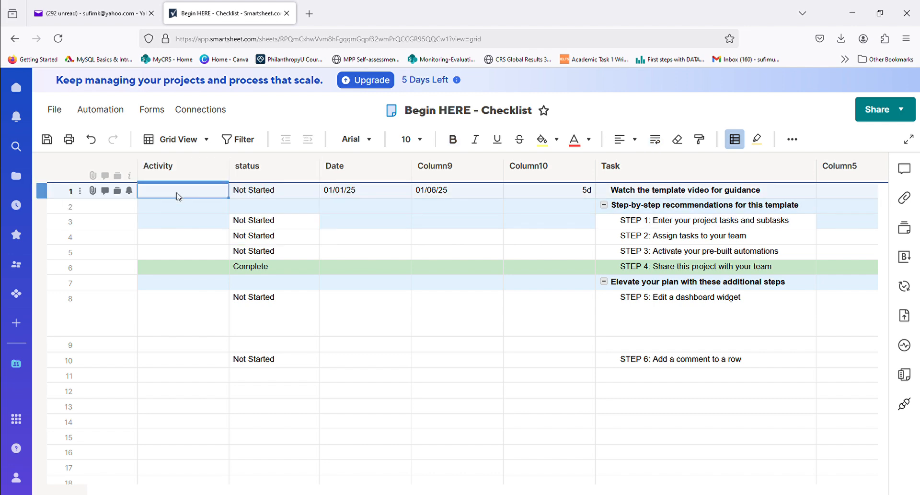
type("Activity- 1")
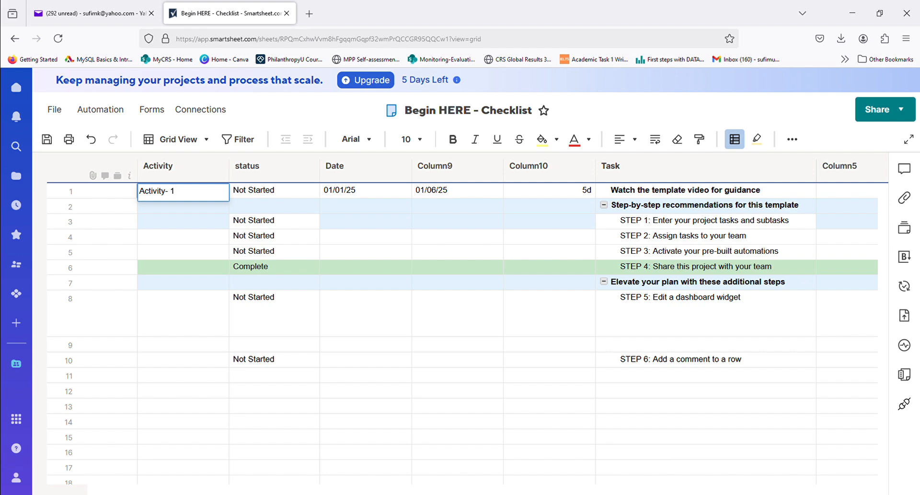
key("Return")
left_click(184, 193)
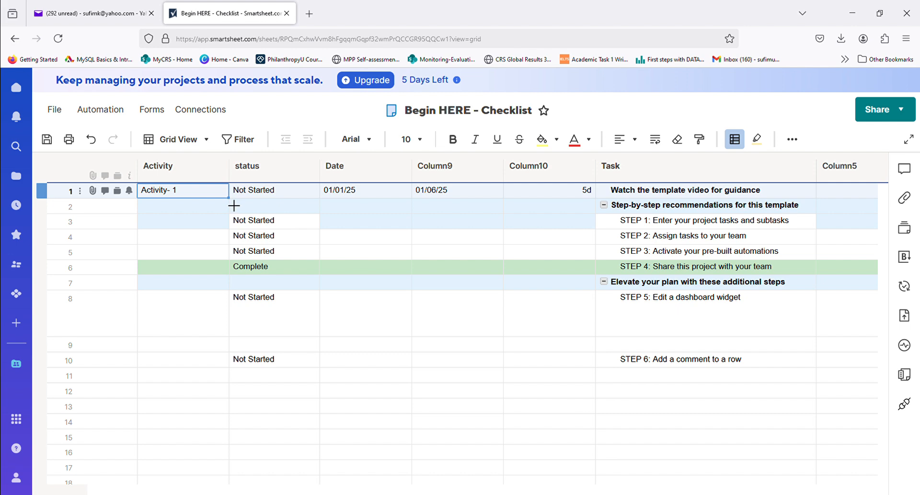
left_click_drag(234, 205, 222, 361)
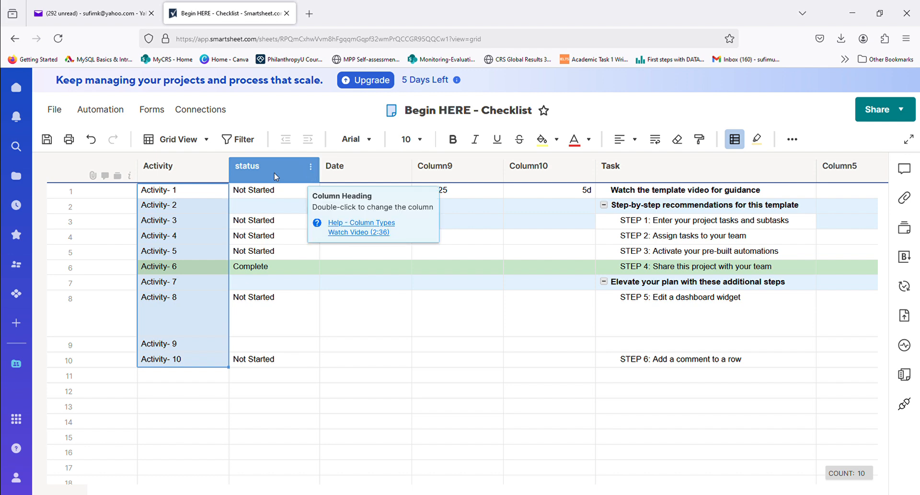
- Rename the "status" column to "Status" with a capital S
left_click(311, 166)
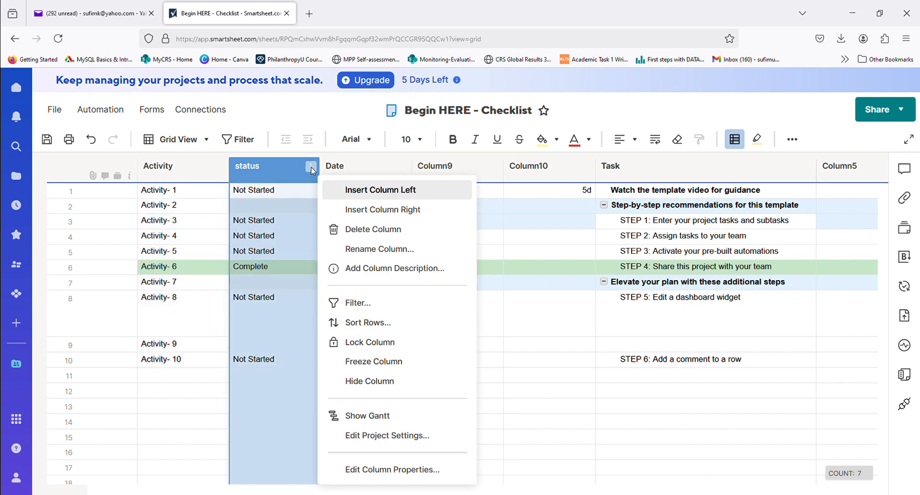
double_click(264, 172)
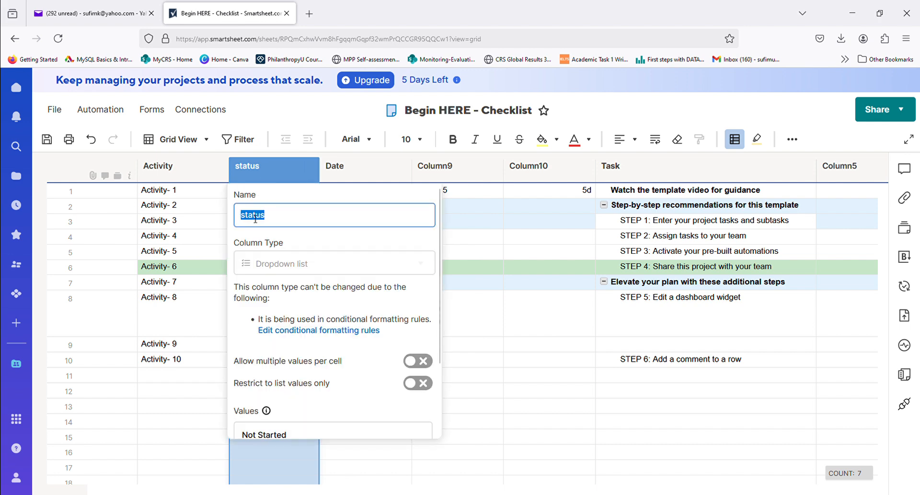
key("Home")
key("Delete")
type("S")
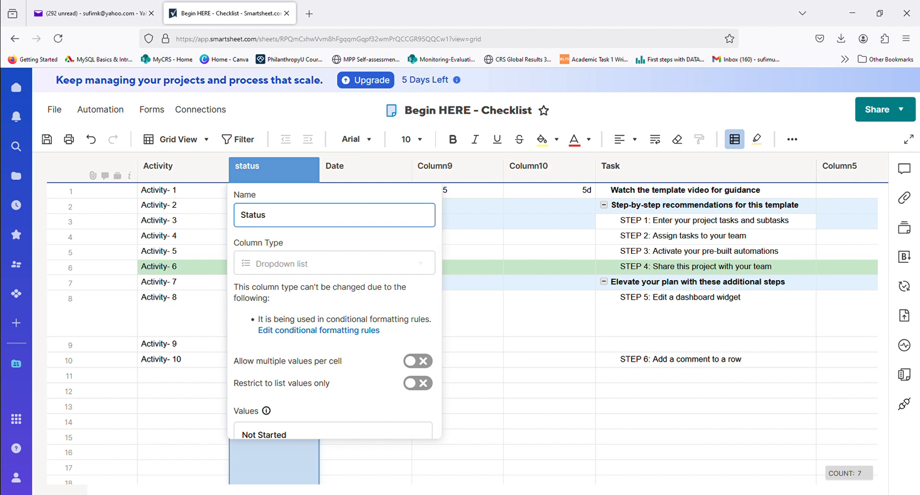
key("Return")
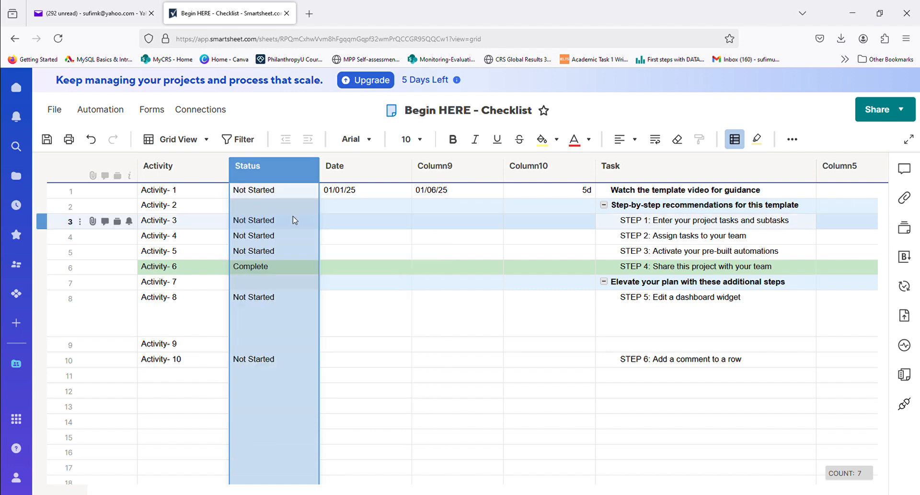
- Examine the available status options for Activity- 1 without changing its value
left_click(307, 195)
left_click(312, 192)
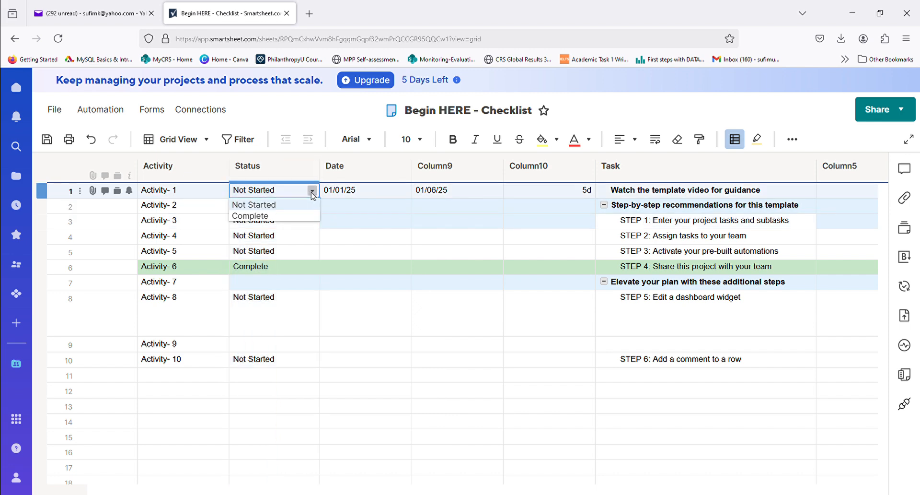
right_click(312, 194)
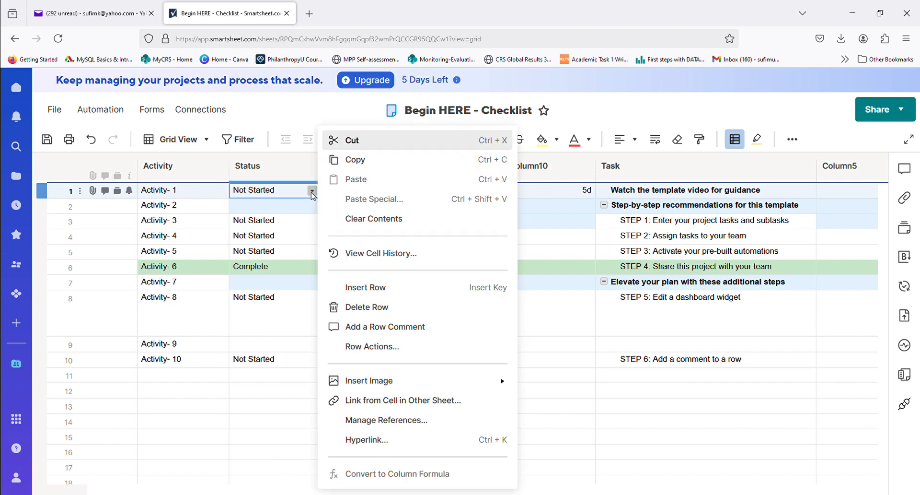
left_click(312, 193)
left_click(312, 192)
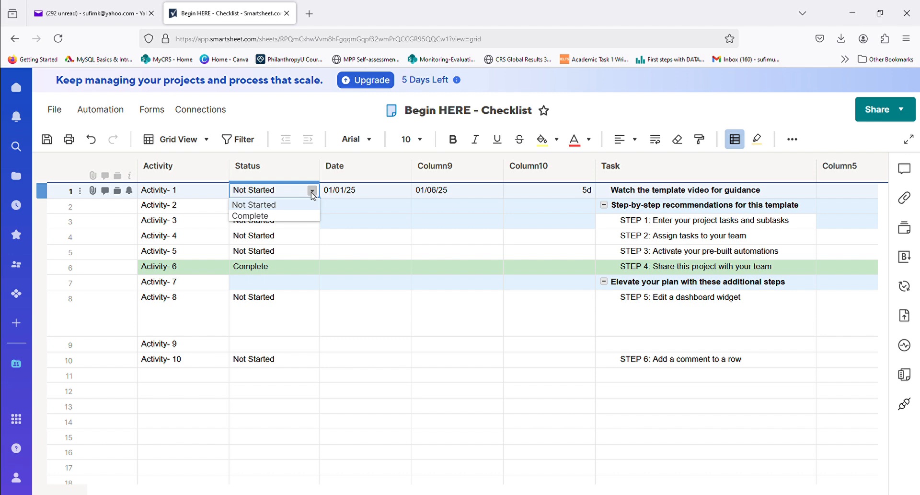
left_click(366, 178)
- Rename Column9 to "End Date", keeping the Date column type
left_click(431, 170)
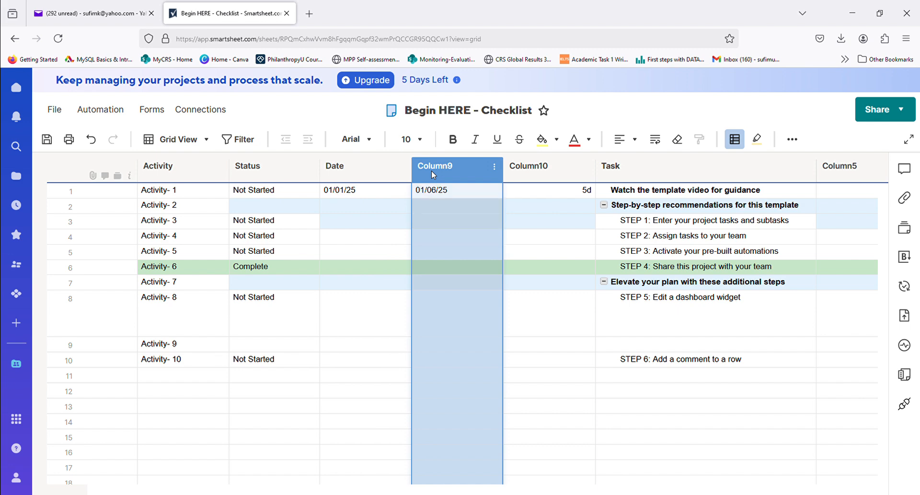
double_click(432, 170)
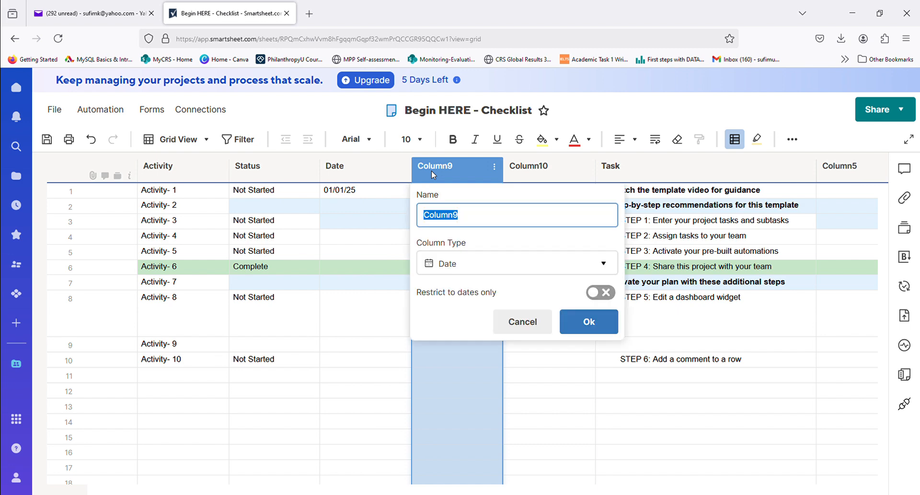
type("Date")
left_click(423, 214)
type("End")
key("Return")
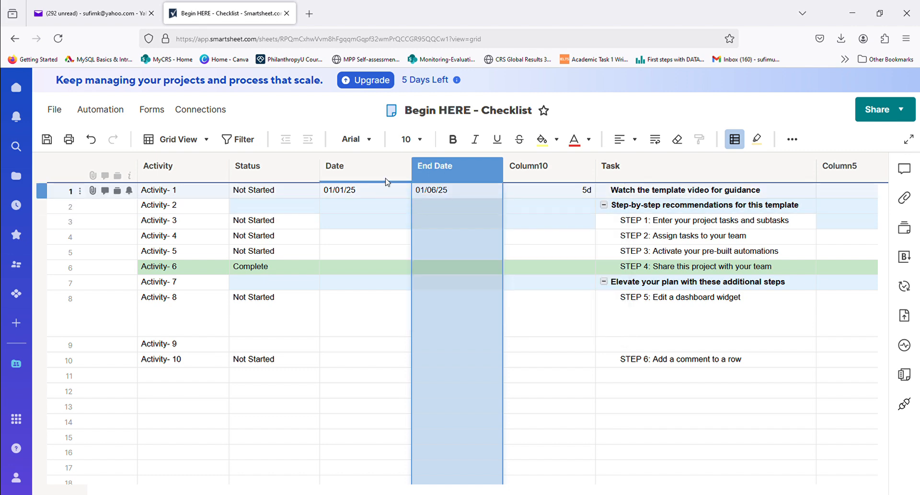
- Rename the Date column to "Start Date"
left_click(402, 167)
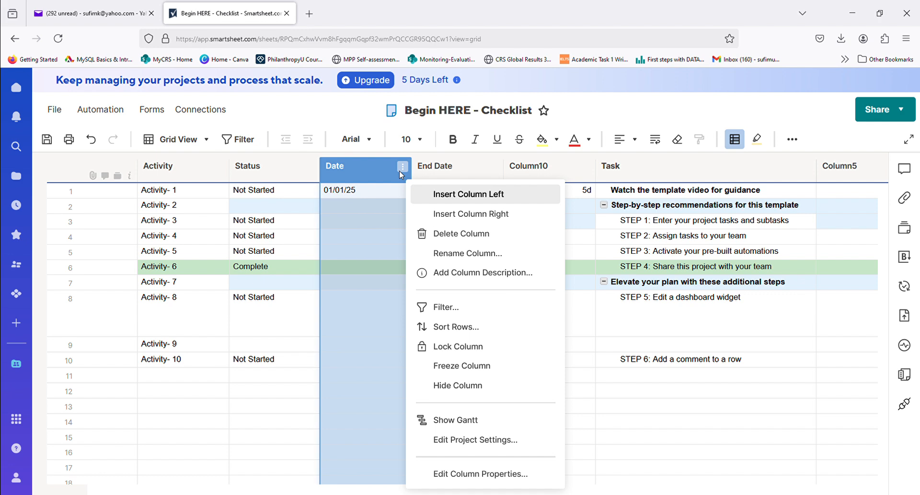
left_click(373, 171)
double_click(370, 171)
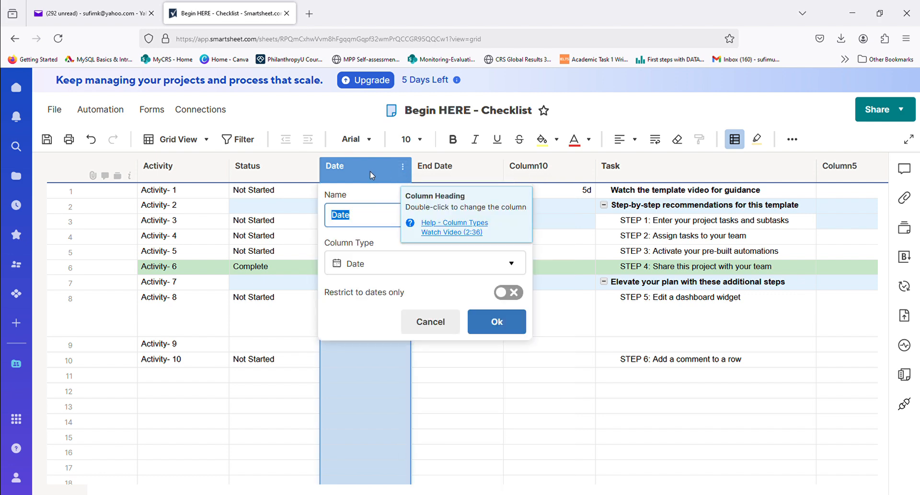
left_click(339, 217)
type("Start")
key("Return")
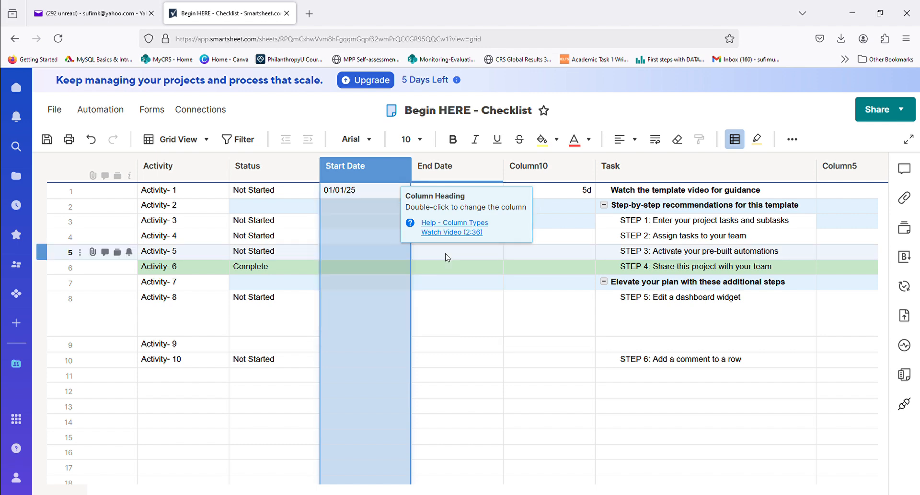
- Rename Column10 to "Duration", keeping the Duration column type
left_click(539, 175)
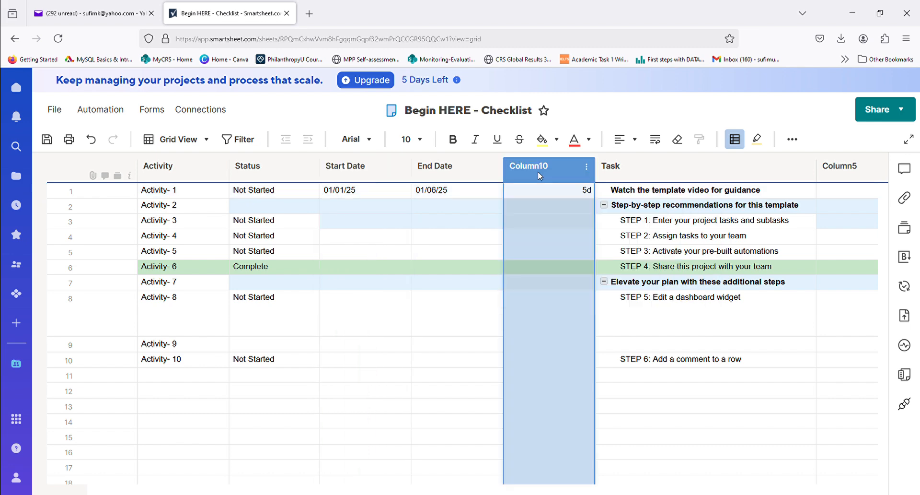
double_click(538, 174)
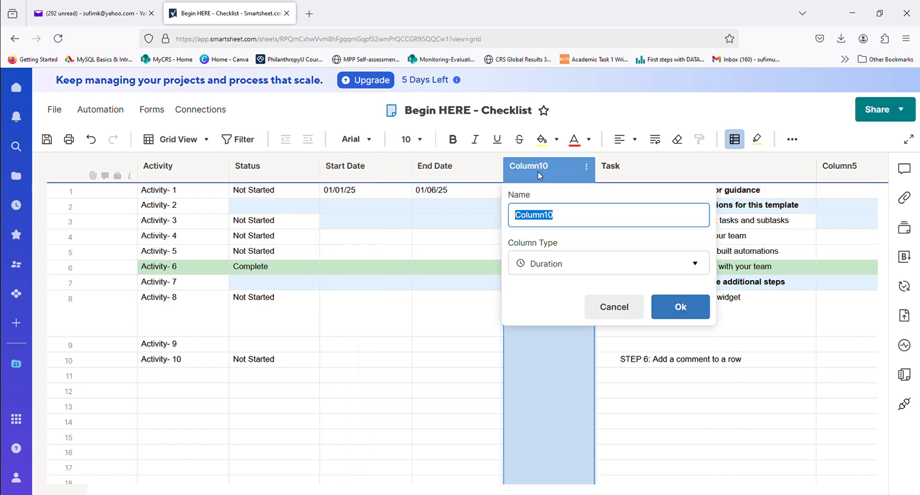
type("Du")
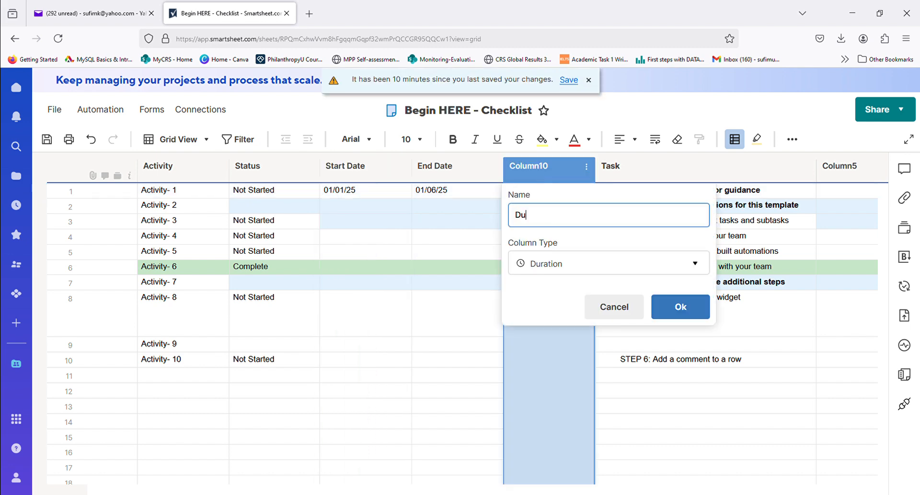
type("ration")
key("Return")
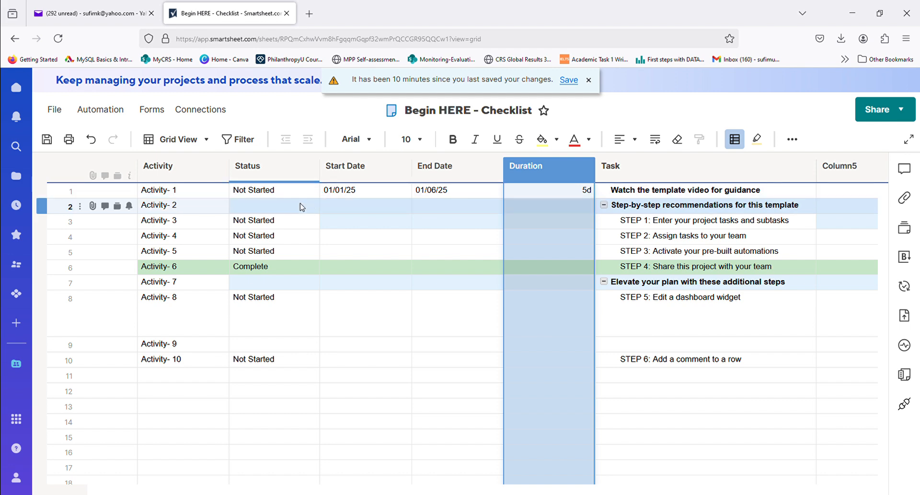
- Inspect the start date and the Duration formula in the Activity- 1 row
left_click(353, 208)
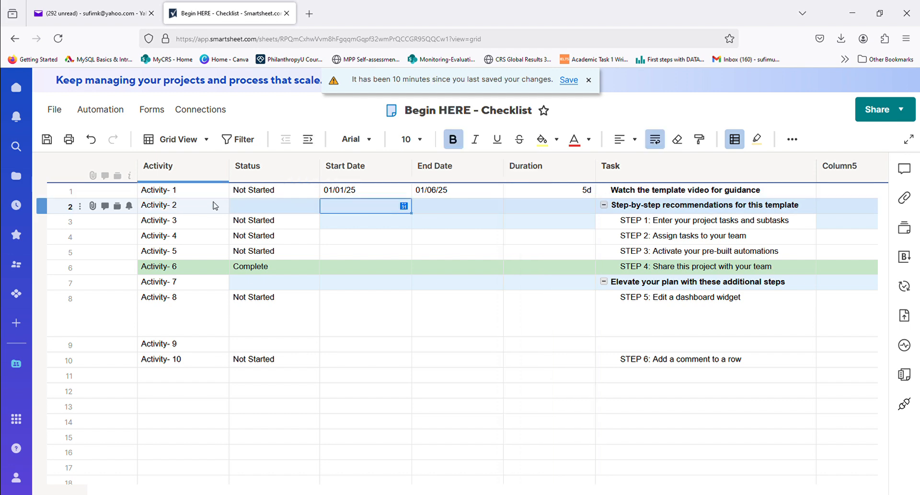
left_click(385, 193)
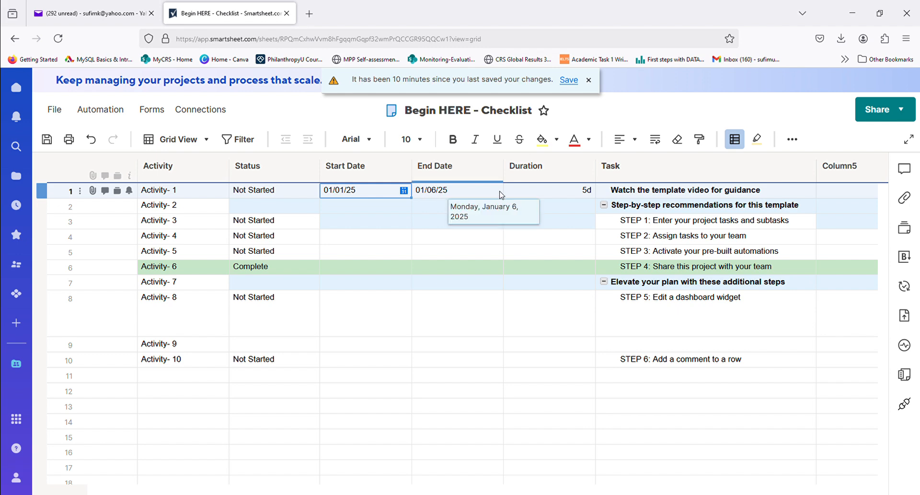
left_click(522, 196)
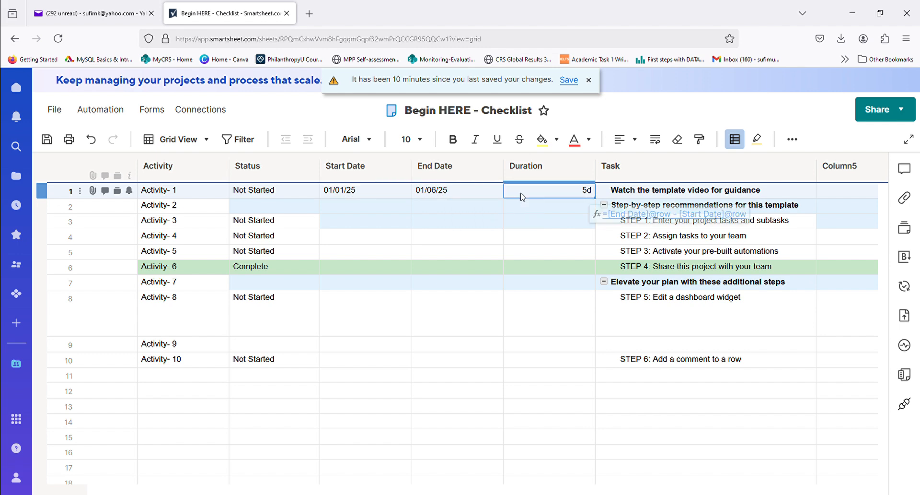
- Set the start date of Activity- 2 to 01/04/25 and its end date to 01/10/25
left_click(374, 212)
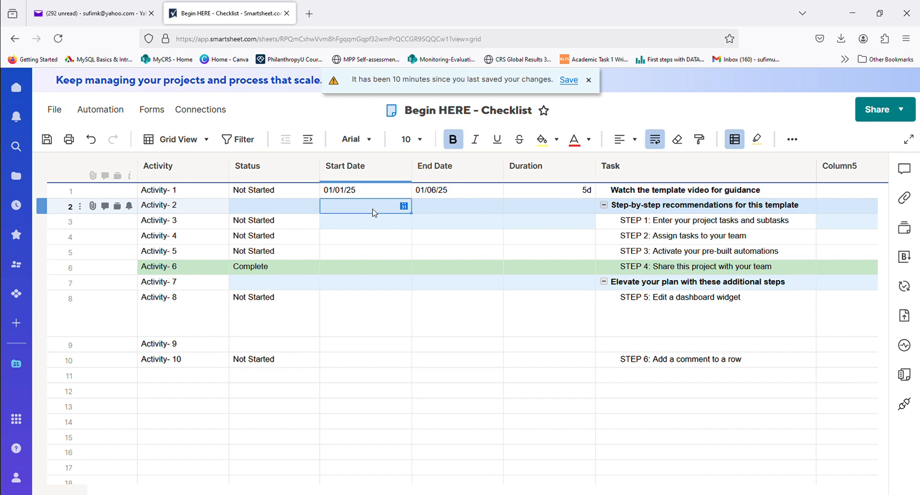
left_click(405, 206)
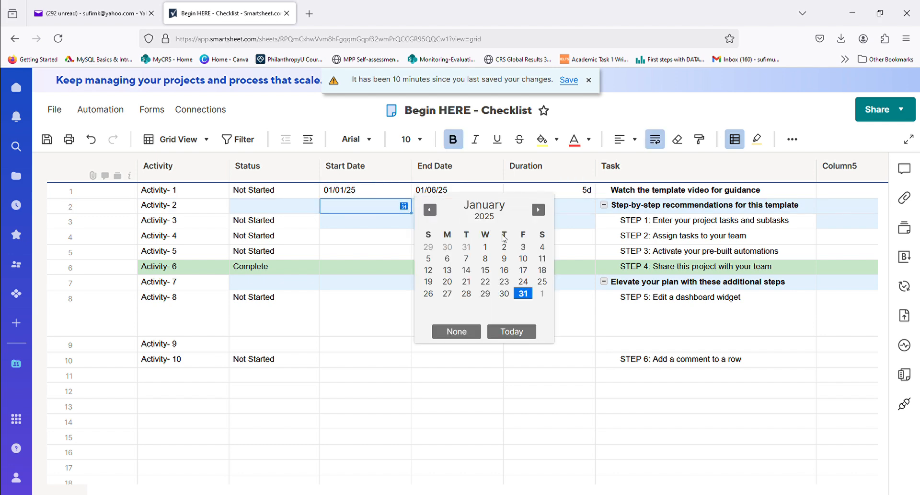
left_click(541, 248)
left_click(481, 214)
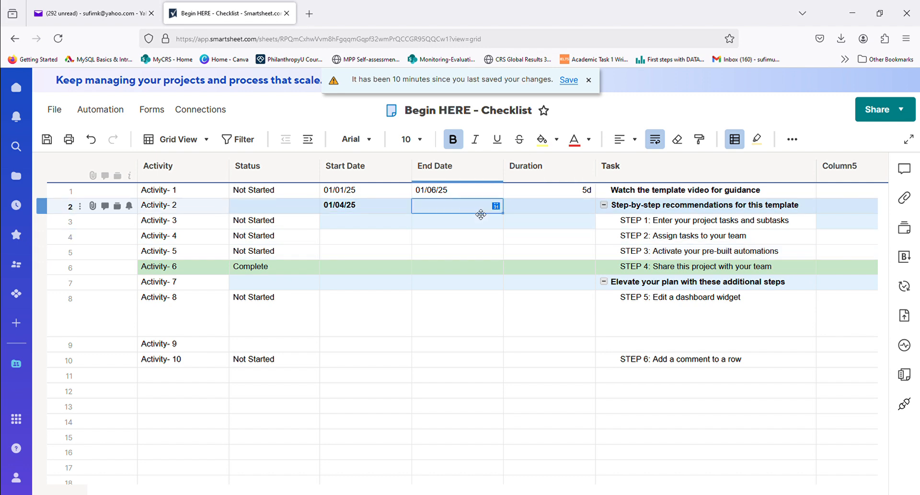
left_click(497, 208)
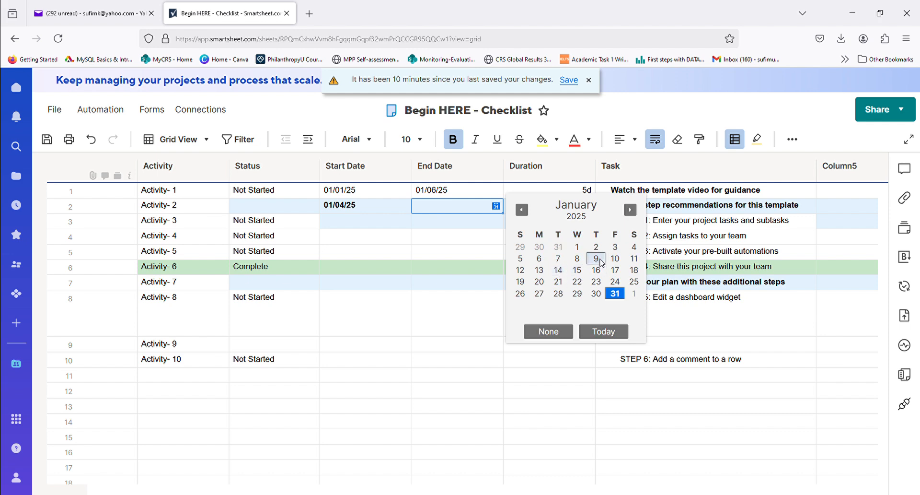
left_click(616, 260)
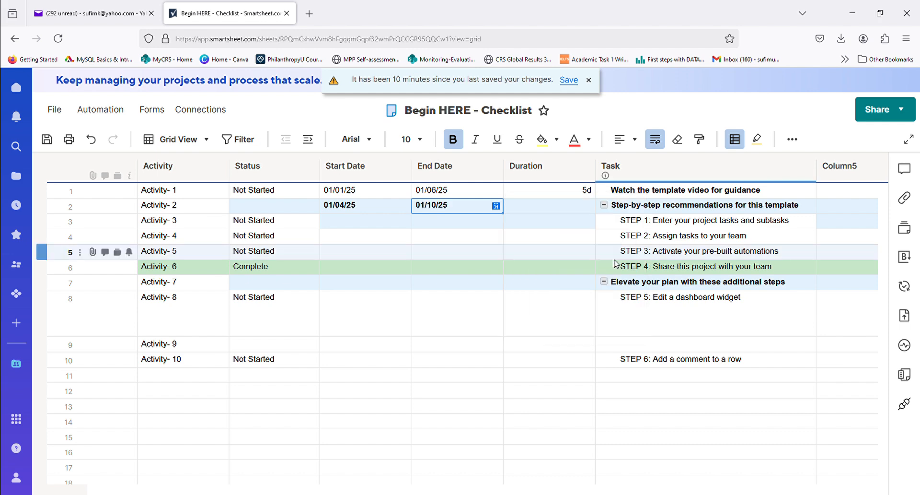
- Set the start date of Activity- 3 to 01/04/25 and its end date to 01/10/25
left_click(493, 225)
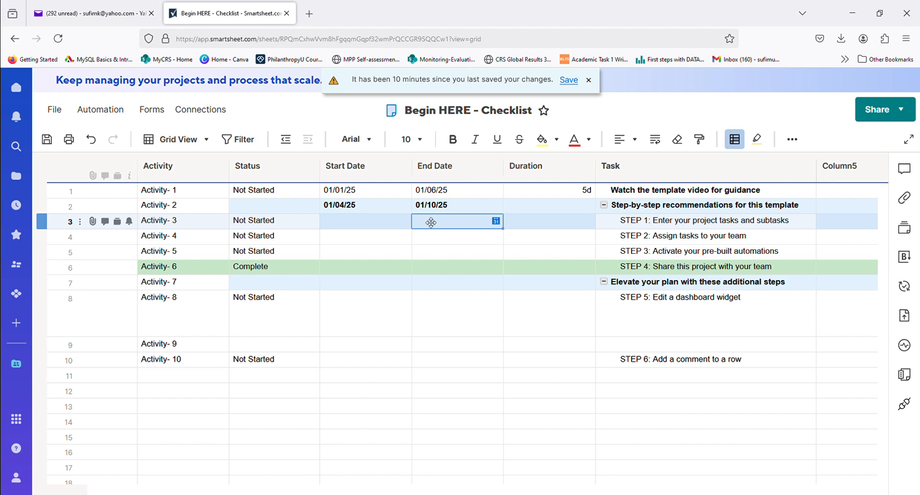
left_click(407, 220)
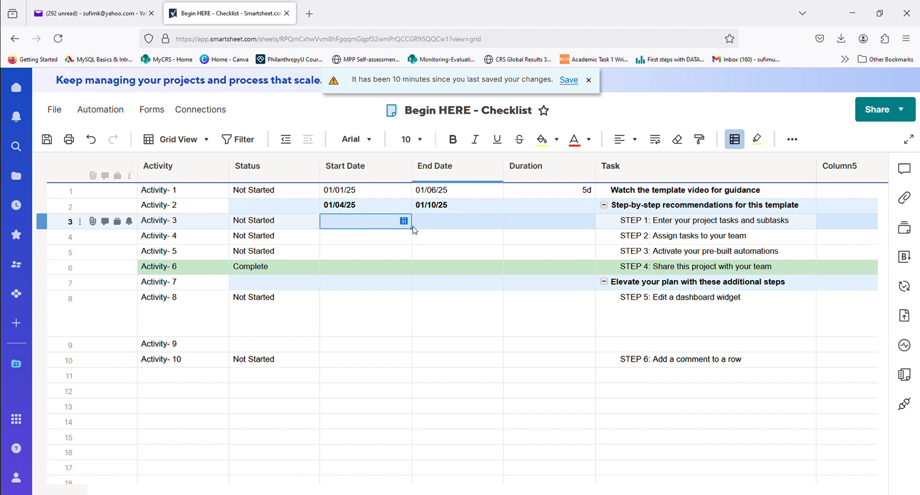
left_click(404, 222)
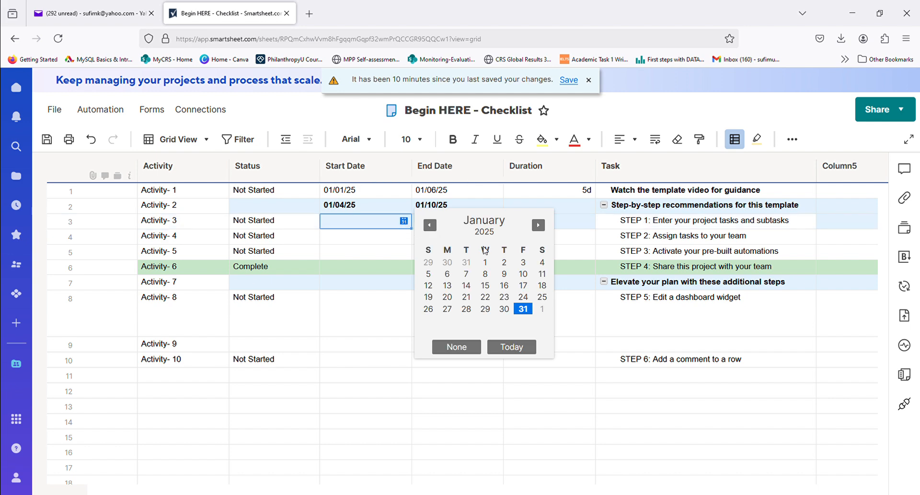
left_click(541, 262)
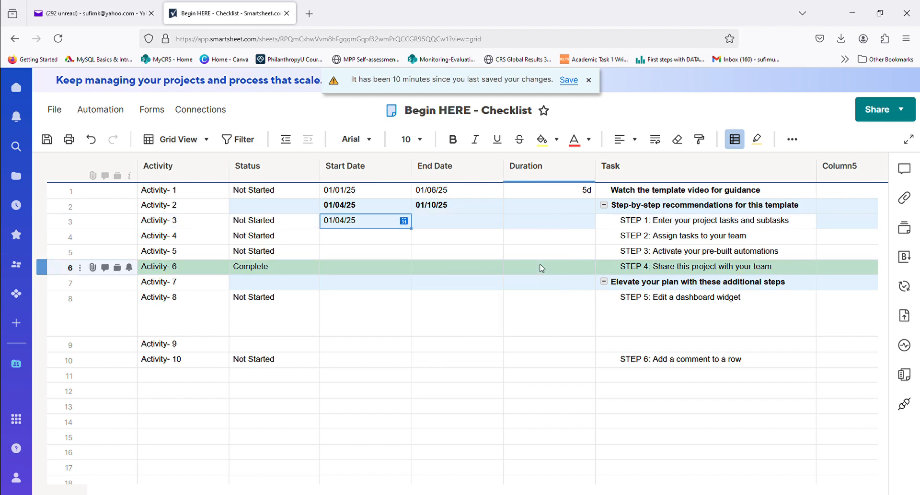
left_click(486, 226)
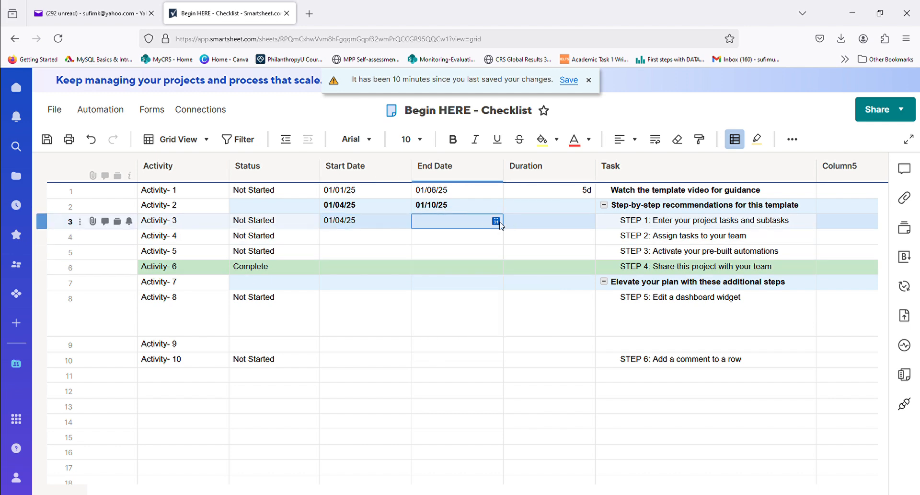
left_click(497, 221)
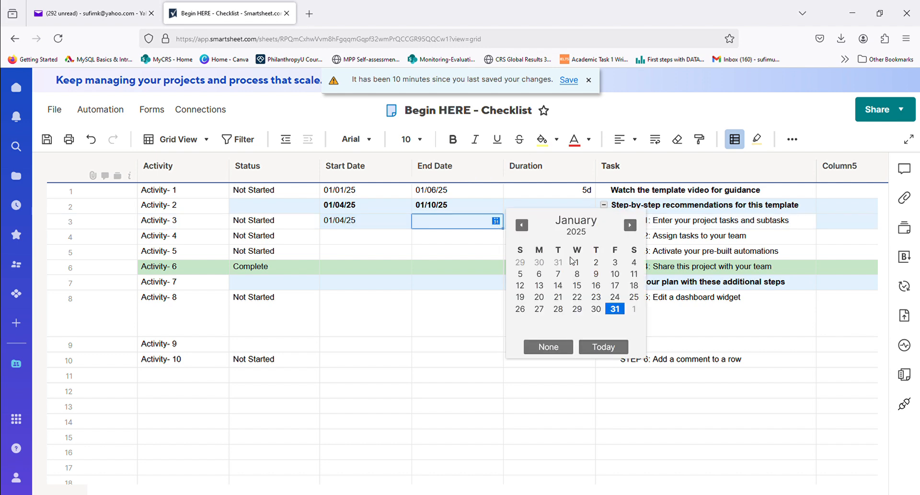
left_click(615, 274)
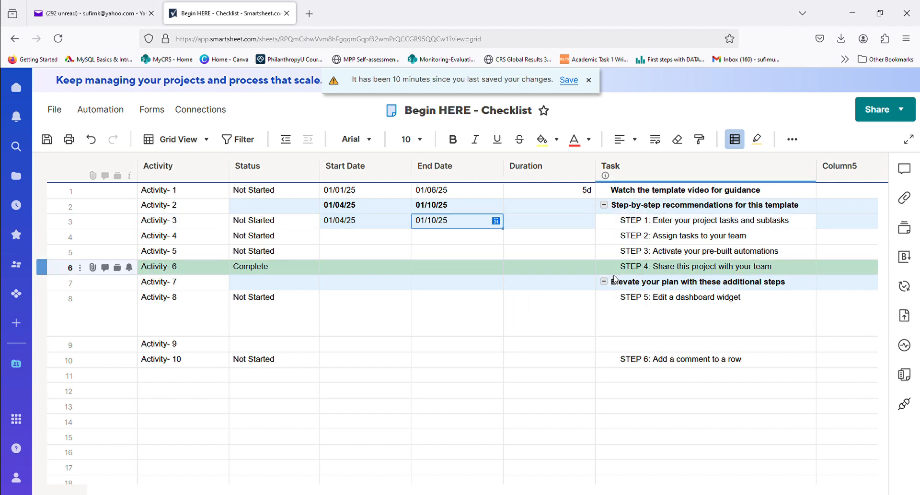
- Set the start date of Activity- 4 to 01/08/25 and its end date to 01/12/25
left_click(362, 237)
left_click(404, 236)
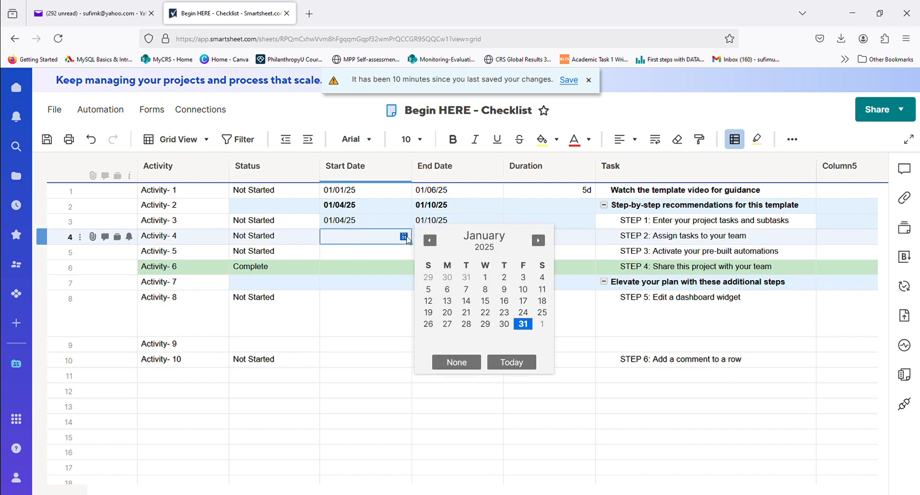
left_click(486, 290)
left_click(454, 239)
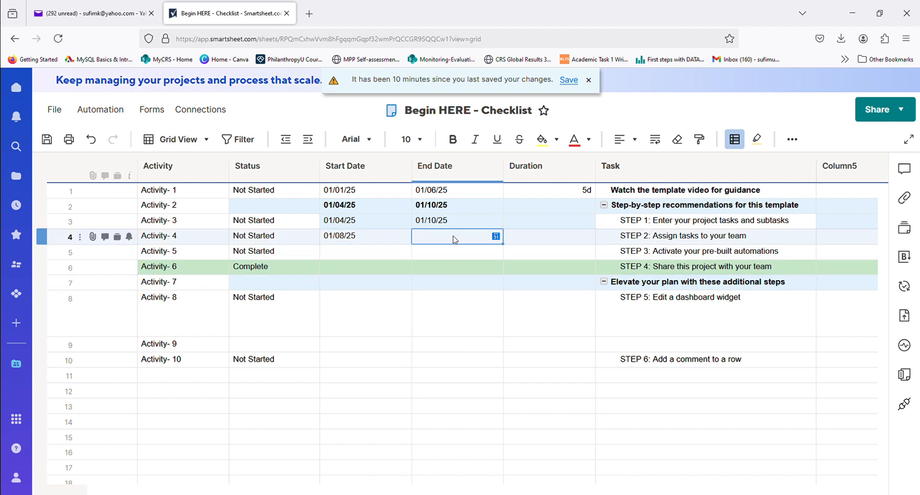
left_click(495, 236)
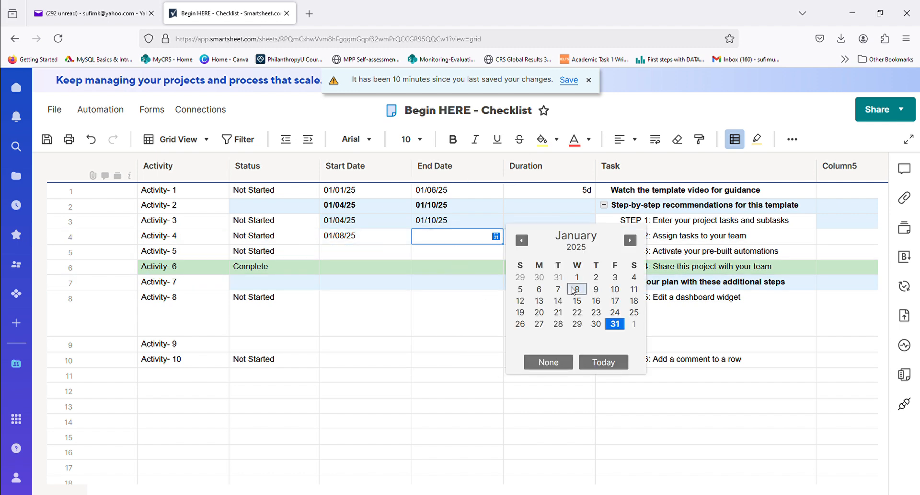
left_click(520, 301)
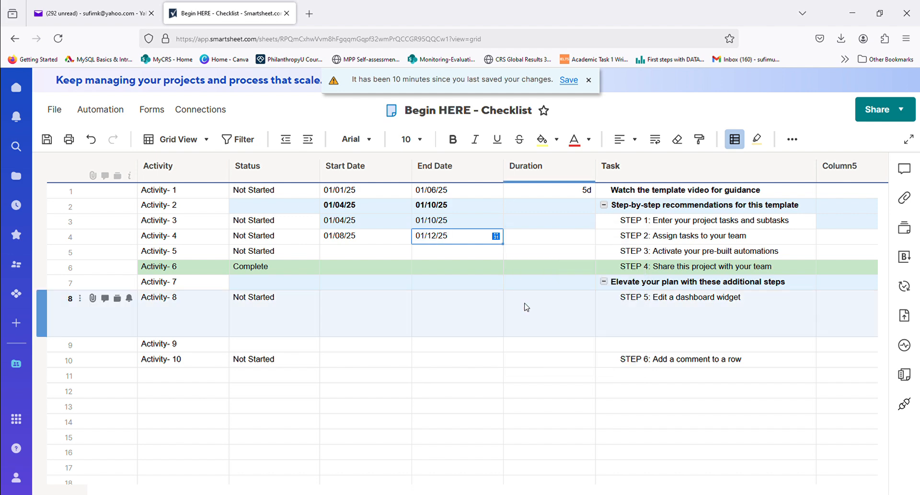
- Set the start date of Activity- 5 to 01/10/25 and its end date to 01/15/25
left_click(387, 254)
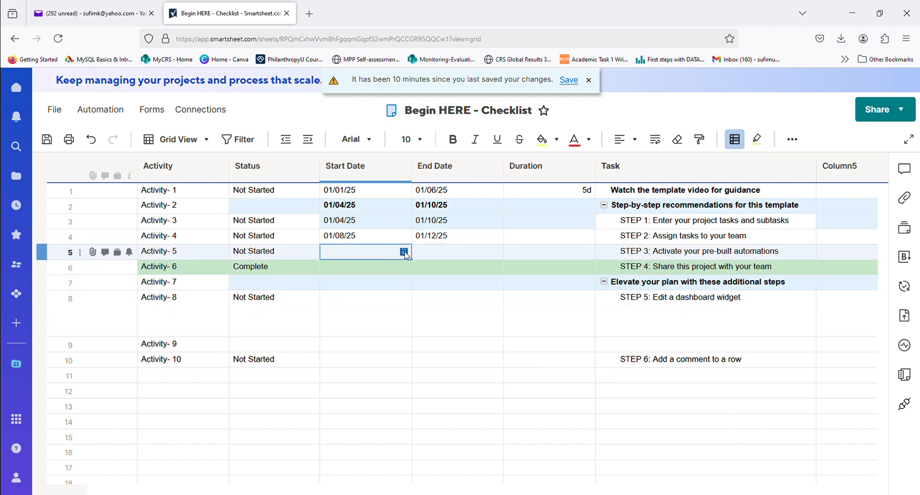
left_click(404, 252)
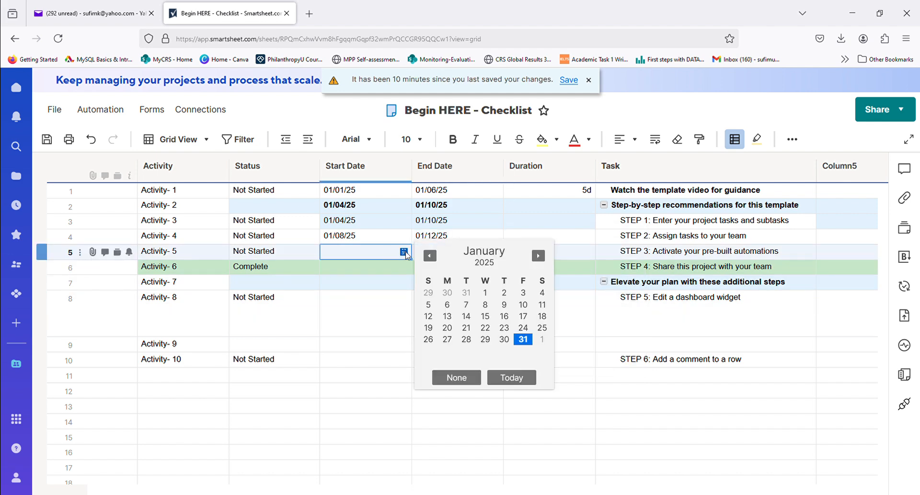
left_click(523, 304)
left_click(462, 255)
left_click(494, 253)
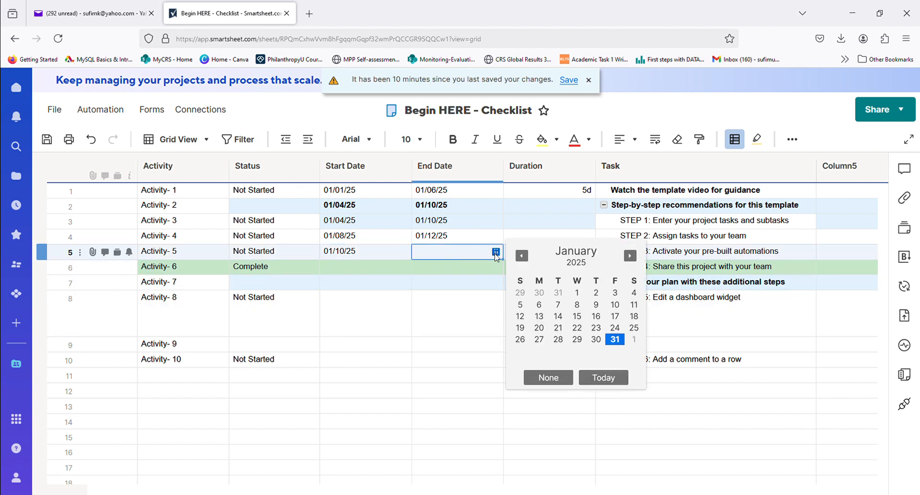
left_click(577, 317)
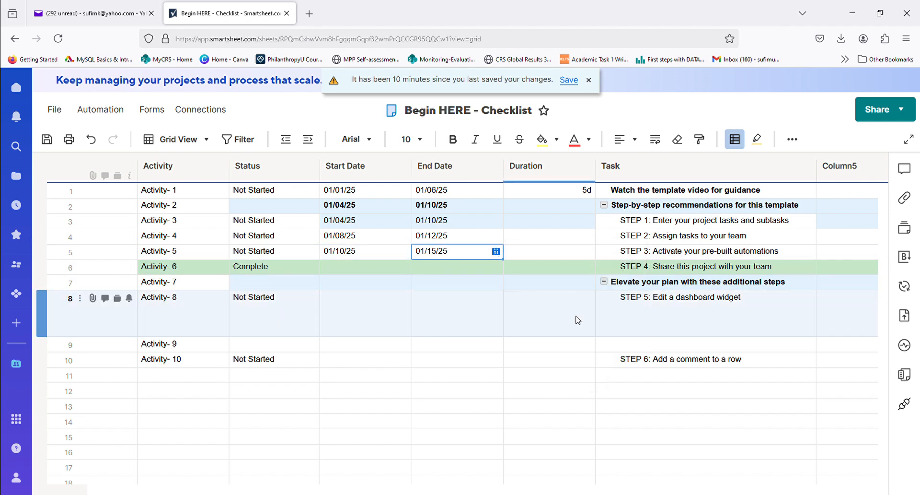
- Set the start date of Activity- 6 to 01/16/25 and its end date to 01/22/25
left_click(378, 267)
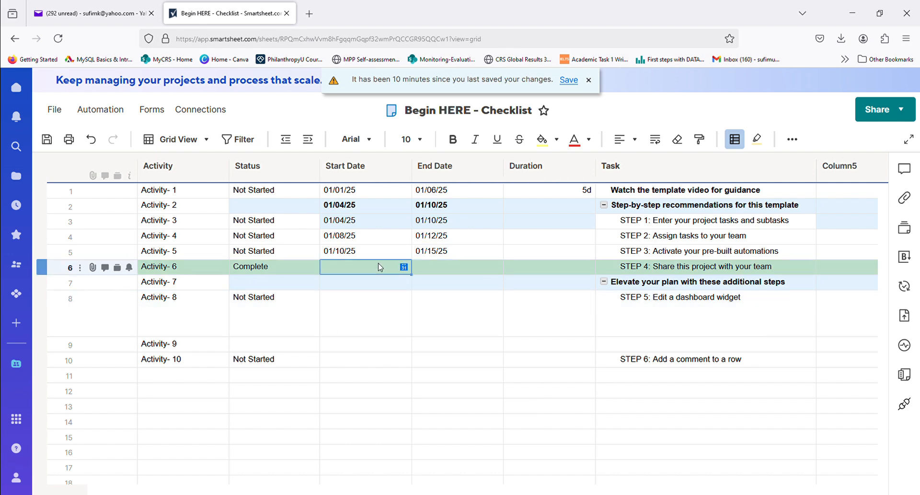
left_click(405, 268)
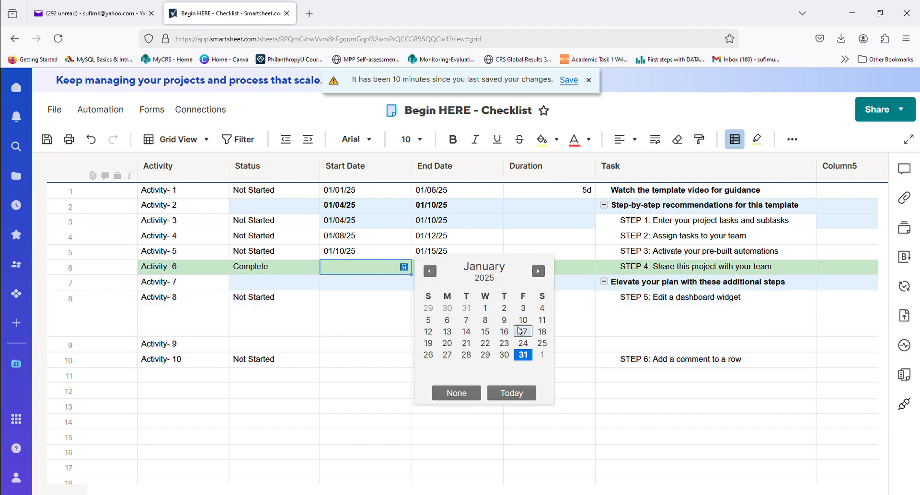
left_click(505, 332)
left_click(469, 269)
left_click(495, 269)
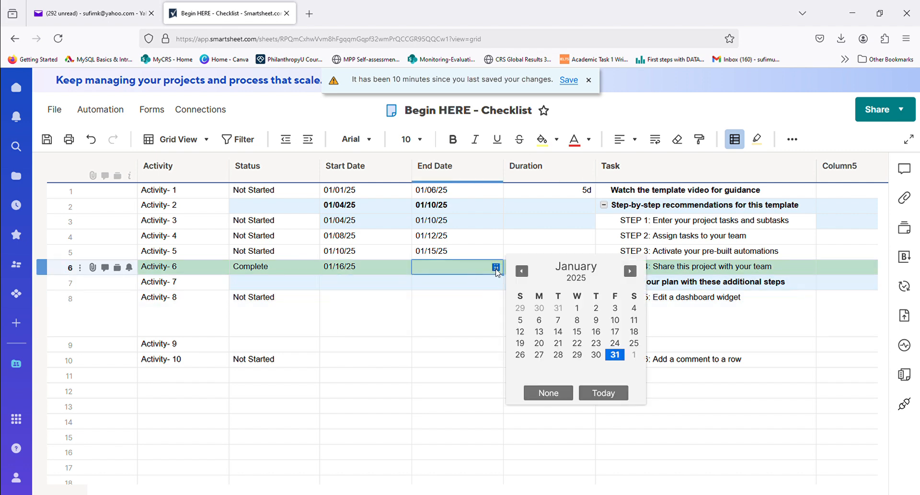
left_click(577, 343)
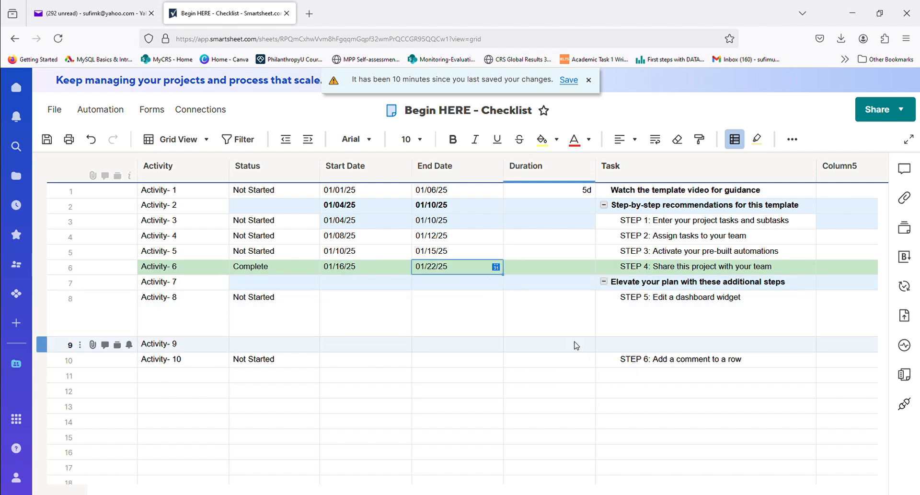
- Set the start date of Activity- 7 to 01/15/25 and its end date to 01/30/25
left_click(380, 286)
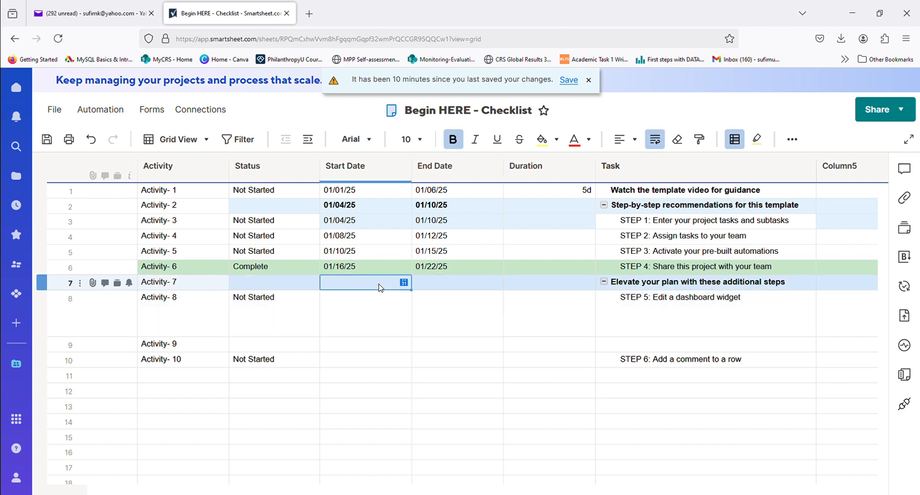
left_click(404, 282)
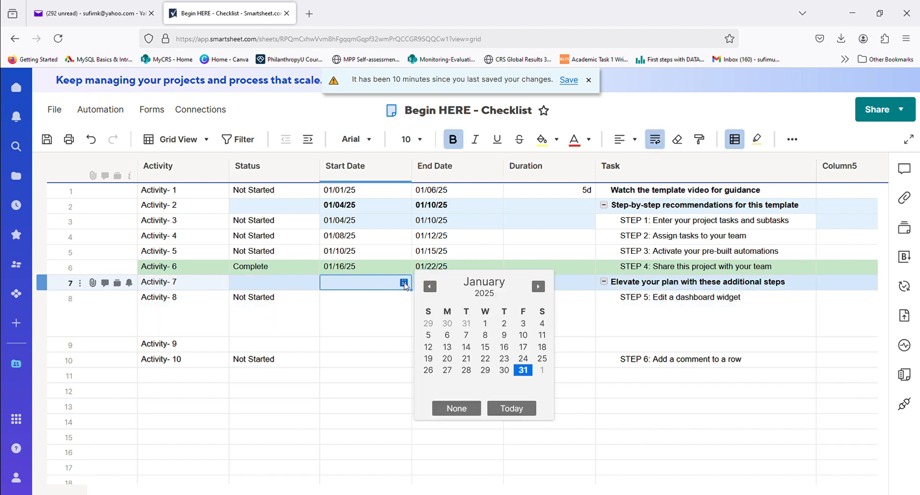
left_click(486, 346)
left_click(479, 286)
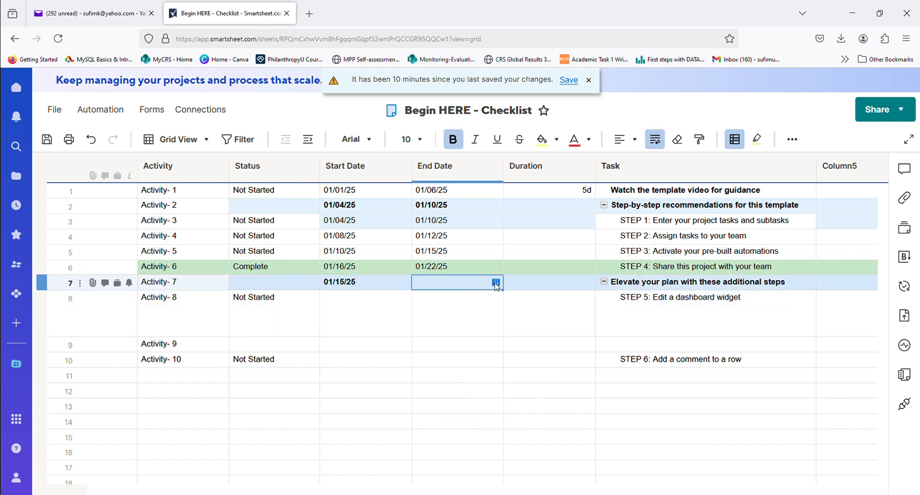
left_click(497, 283)
left_click(595, 370)
- Set the start date of Activity- 8 to 01/22/25 and its end date to 01/30/25
left_click(394, 314)
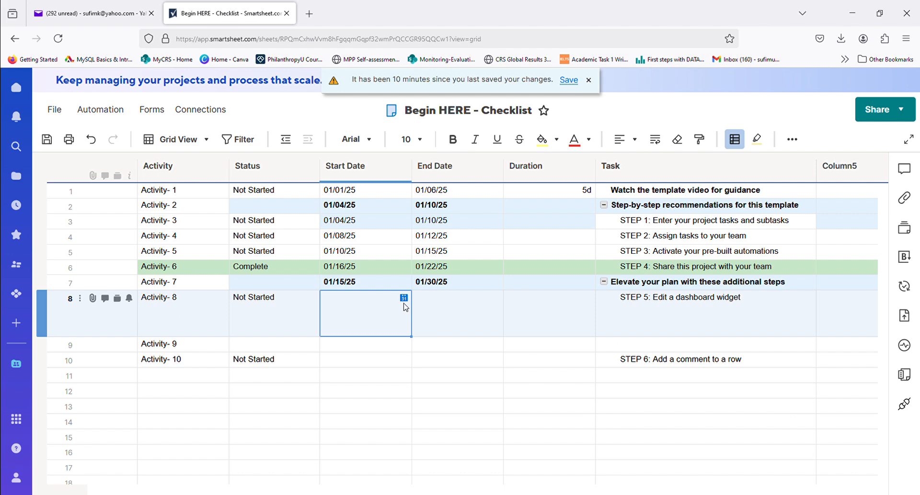
left_click(404, 298)
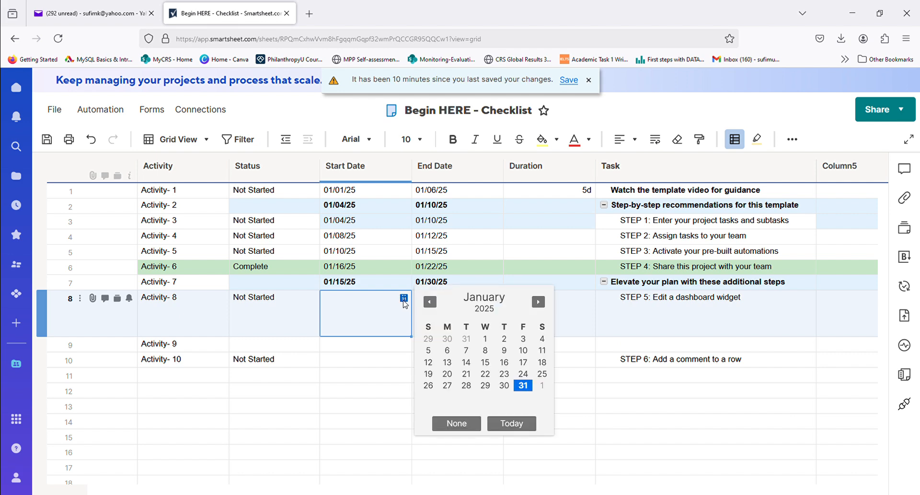
left_click(486, 374)
left_click(473, 304)
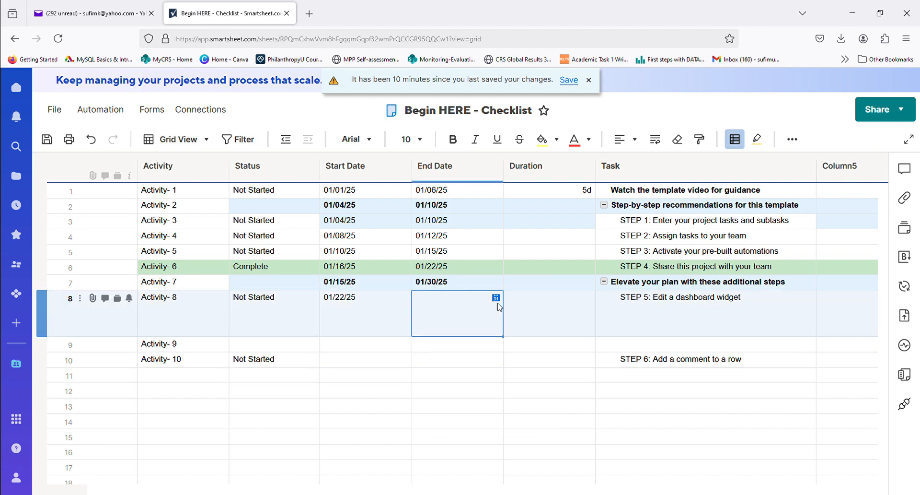
left_click(496, 298)
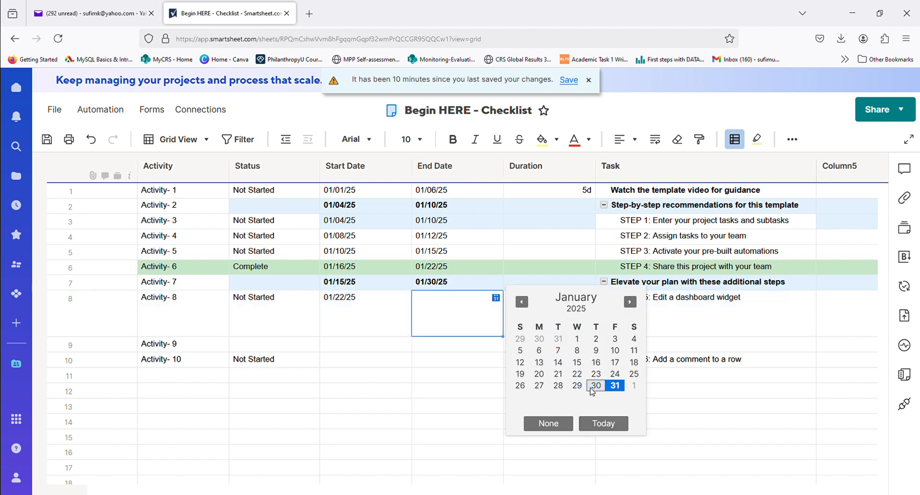
left_click(596, 386)
- Set the start date of Activity- 9 to 01/23/25 and its end date to 01/30/25
left_click(365, 345)
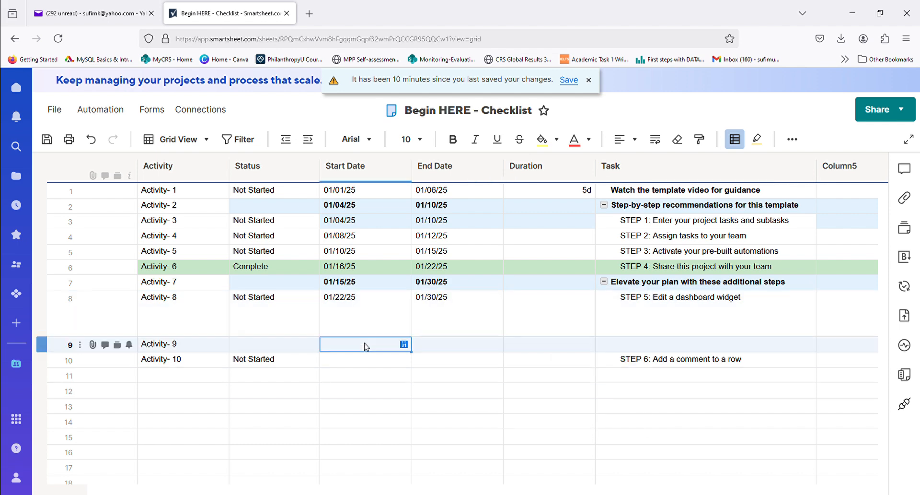
left_click(404, 344)
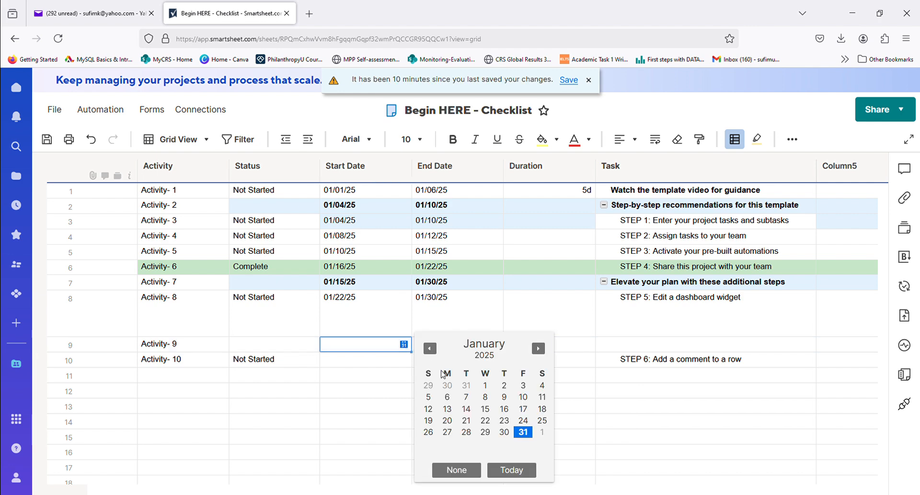
left_click(509, 421)
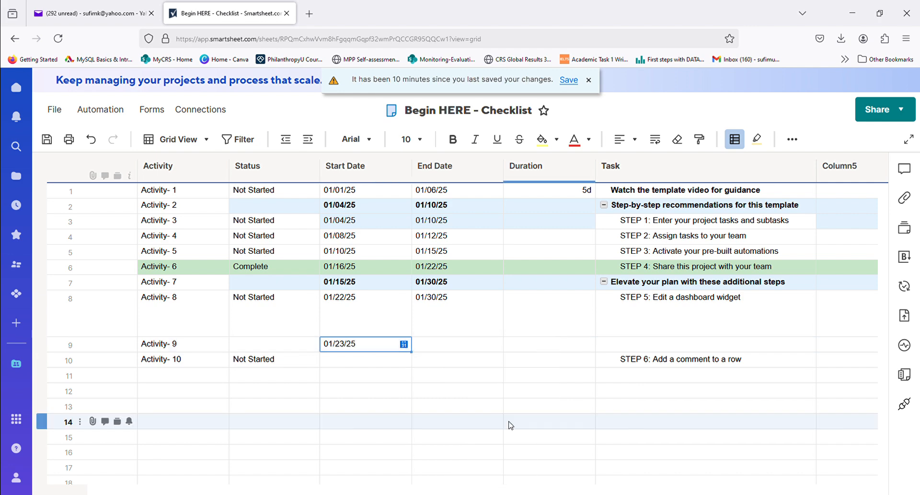
left_click(471, 344)
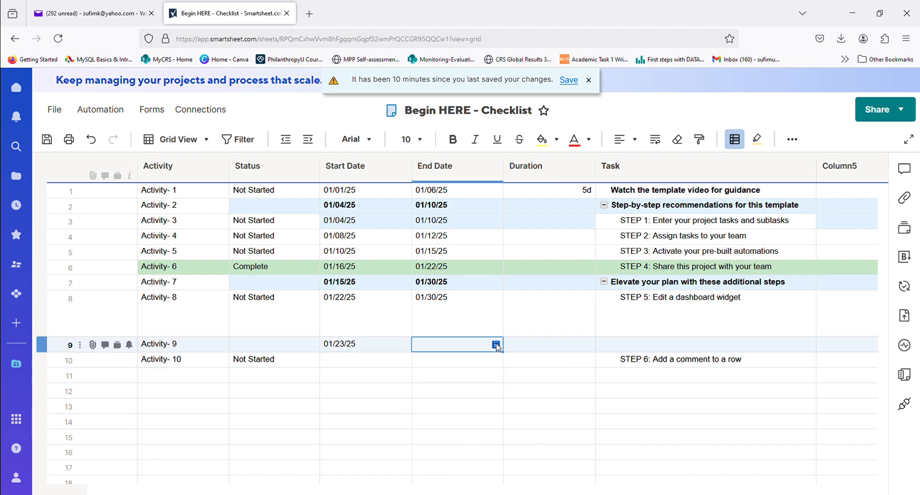
left_click(497, 345)
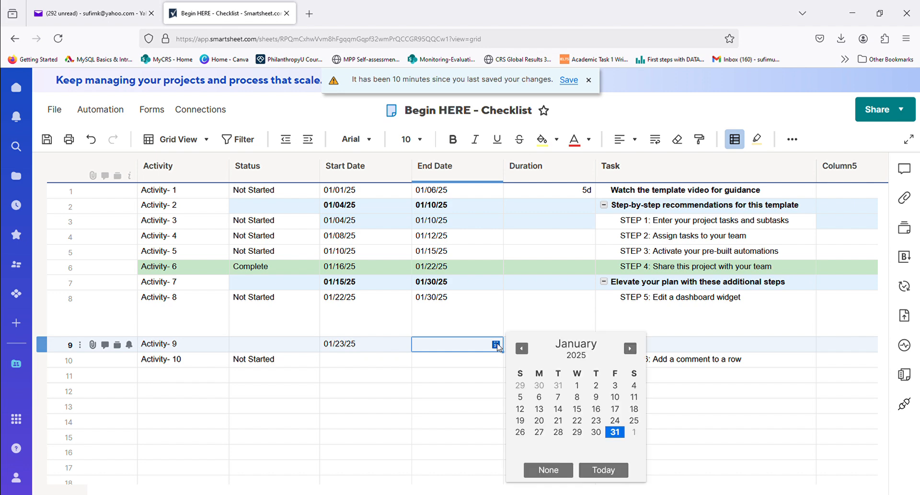
left_click(596, 432)
- Set the start date of Activity- 10 to 01/27/25 and its end date to 01/29/25
left_click(378, 363)
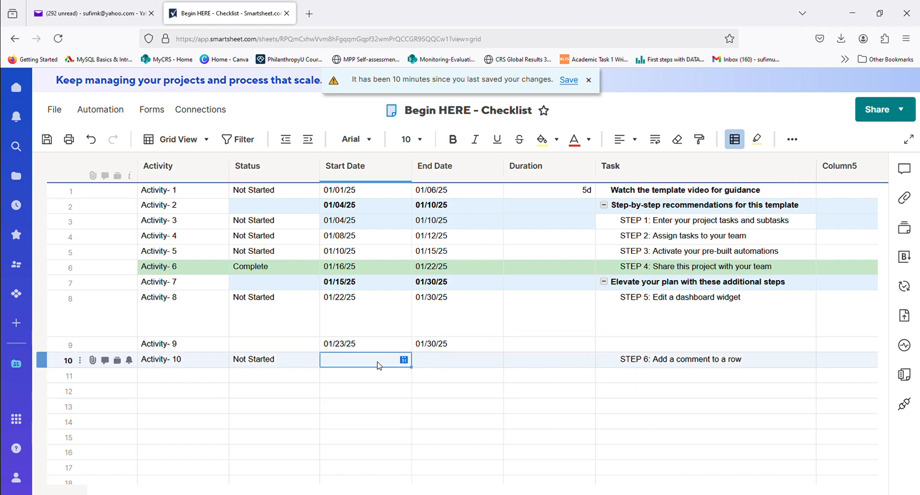
left_click(404, 360)
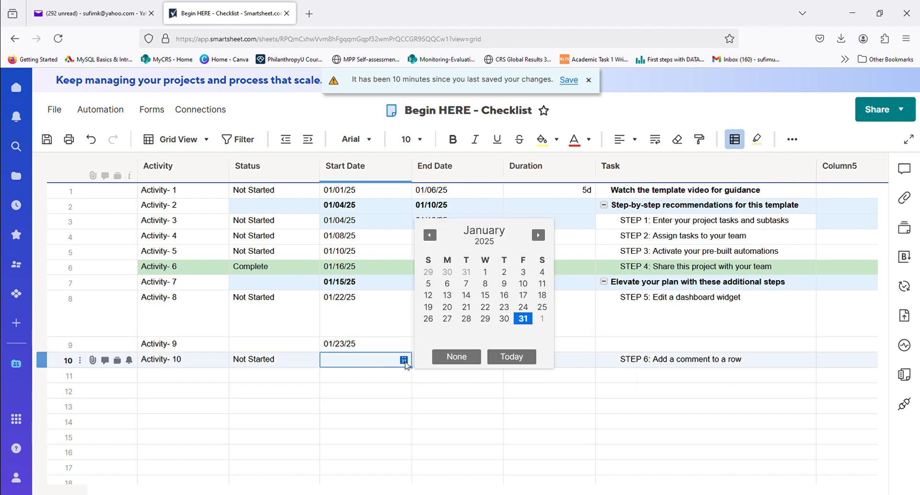
left_click(446, 322)
left_click(474, 362)
left_click(498, 361)
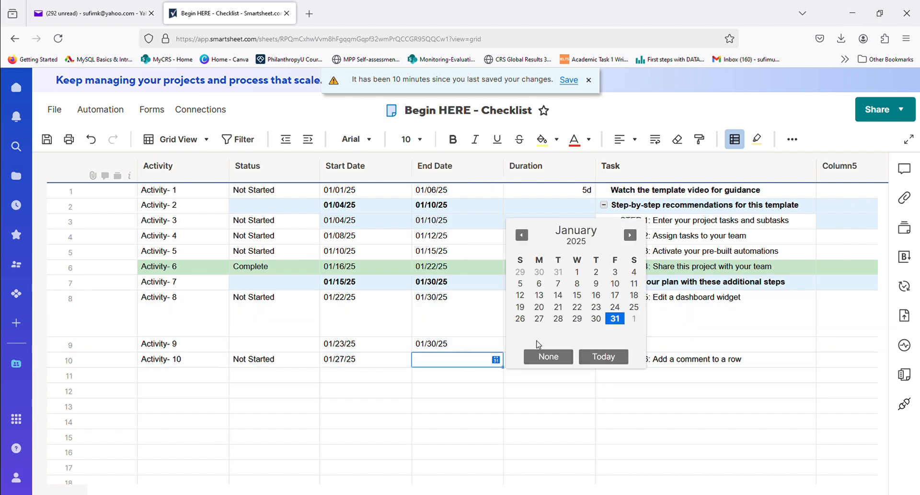
left_click(579, 319)
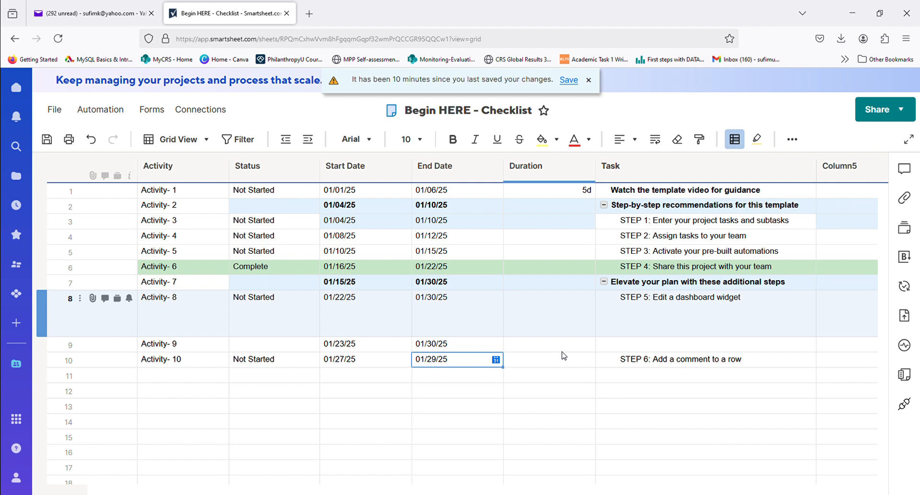
left_click(558, 396)
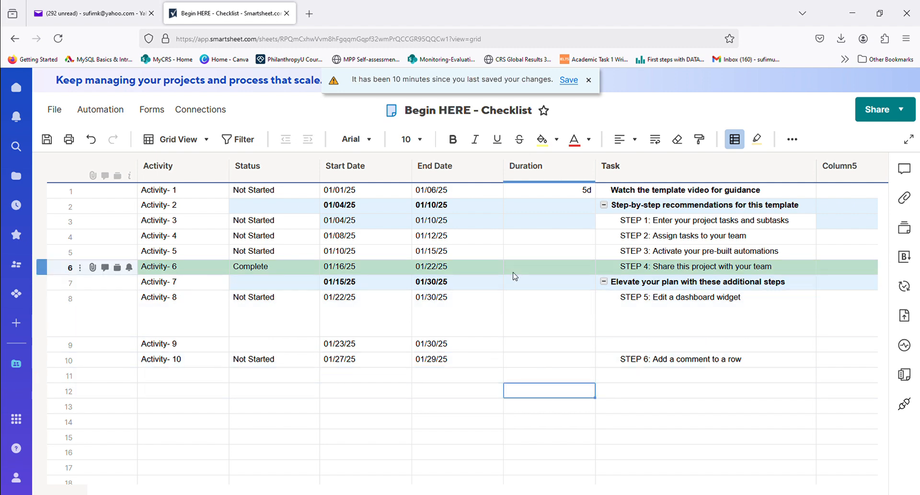
left_click(555, 252)
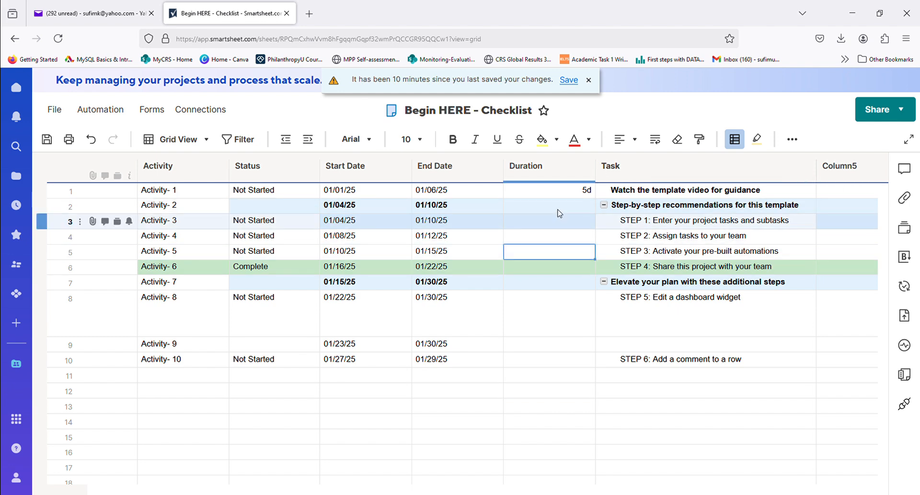
left_click(556, 191)
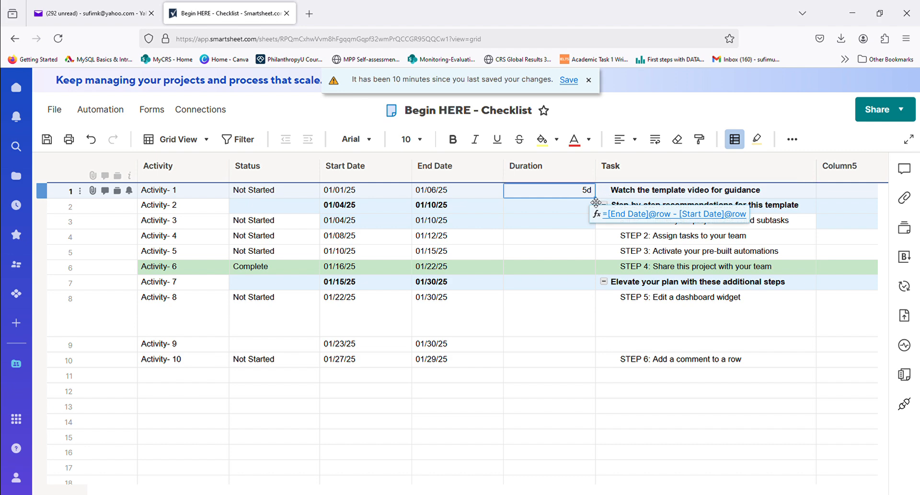
left_click_drag(596, 201, 591, 343)
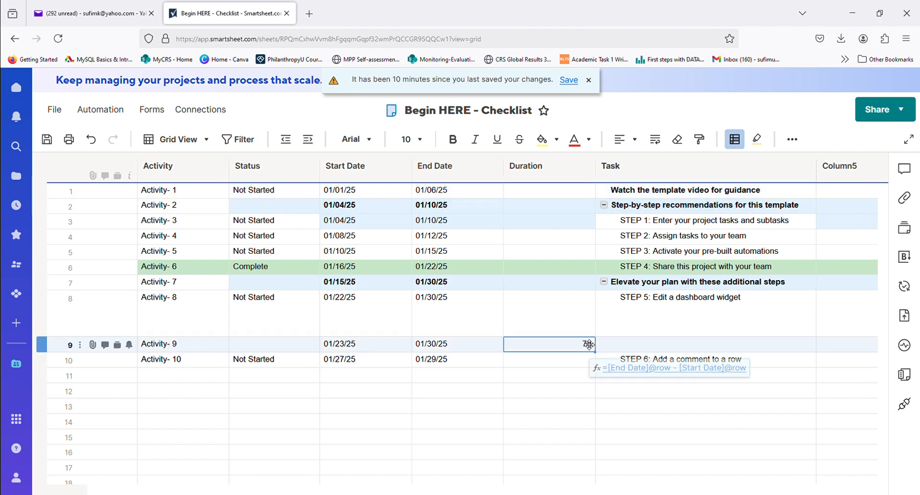
left_click(92, 140)
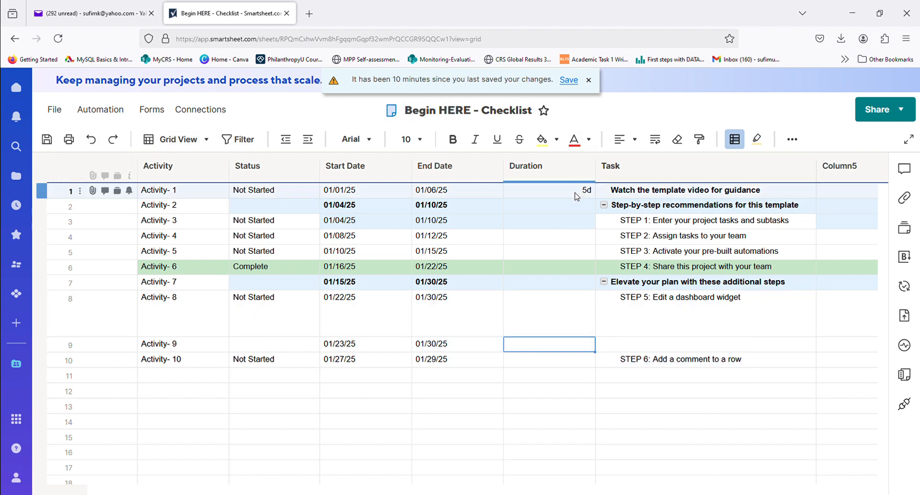
- Fill the Duration formula from the Activity- 1 row down through the Activity- 10 row
left_click_drag(595, 197, 596, 362)
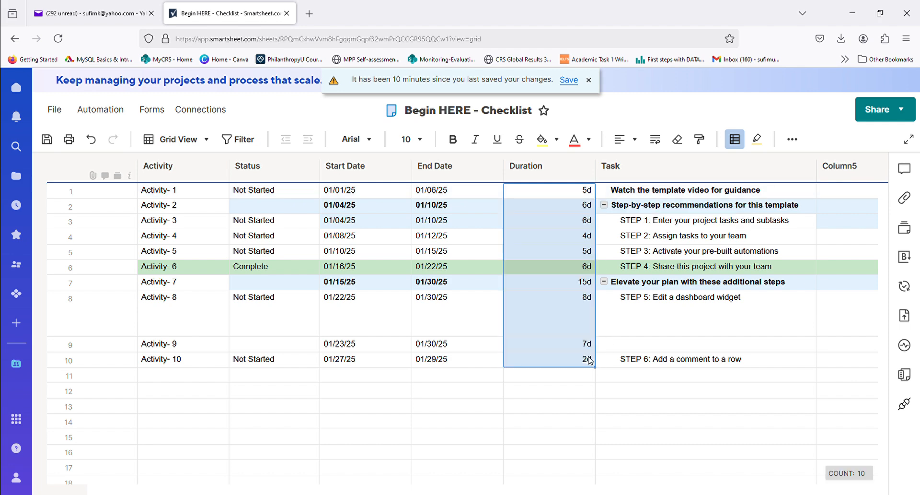
left_click(260, 209)
left_click(298, 195)
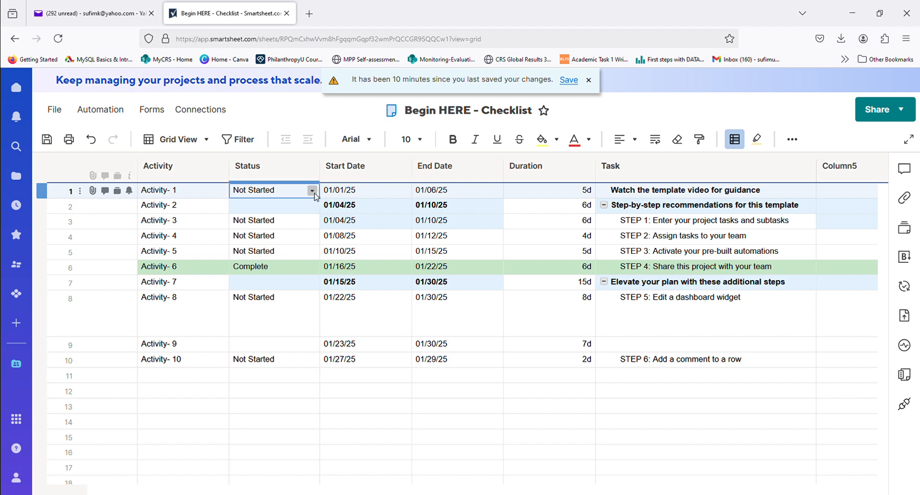
left_click(312, 192)
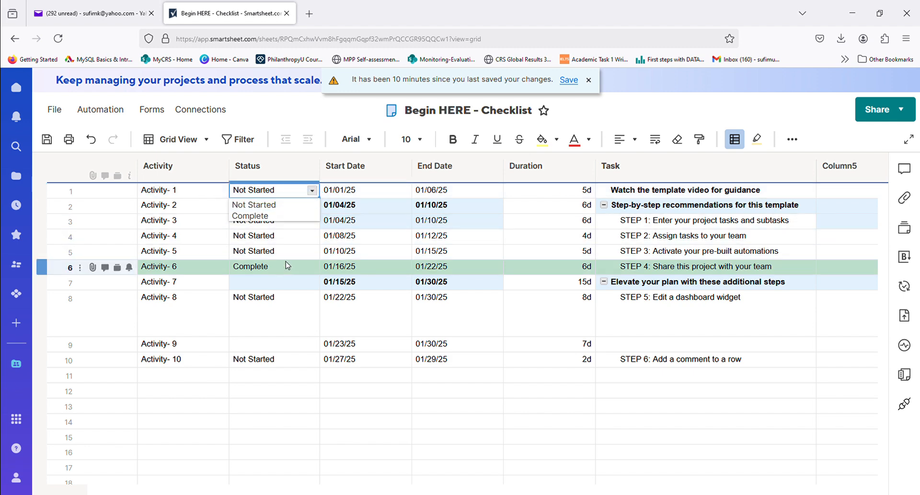
left_click(276, 298)
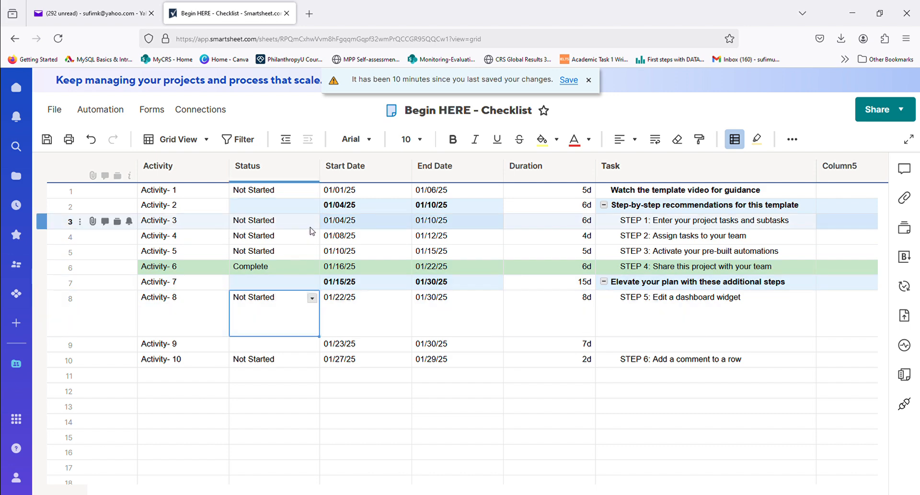
left_click(313, 192)
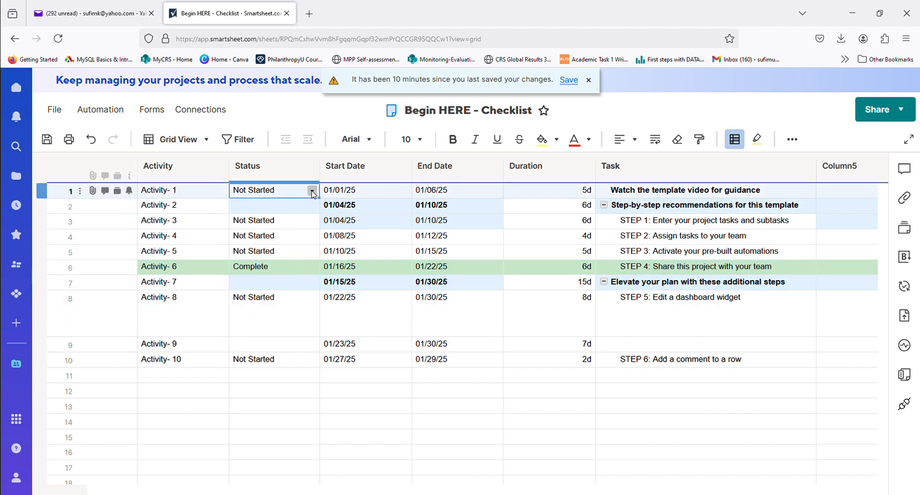
- Set the status of Activity- 2 and Activity- 4 to Complete
left_click(313, 207)
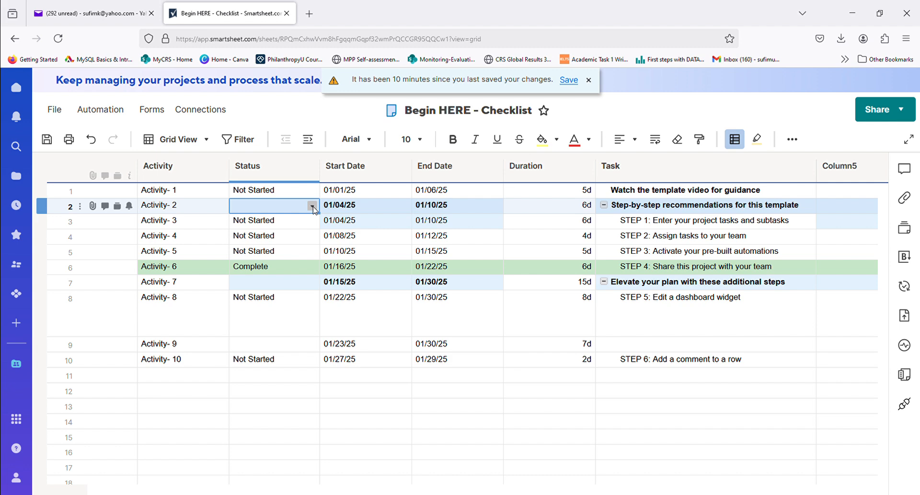
left_click(312, 206)
left_click(266, 232)
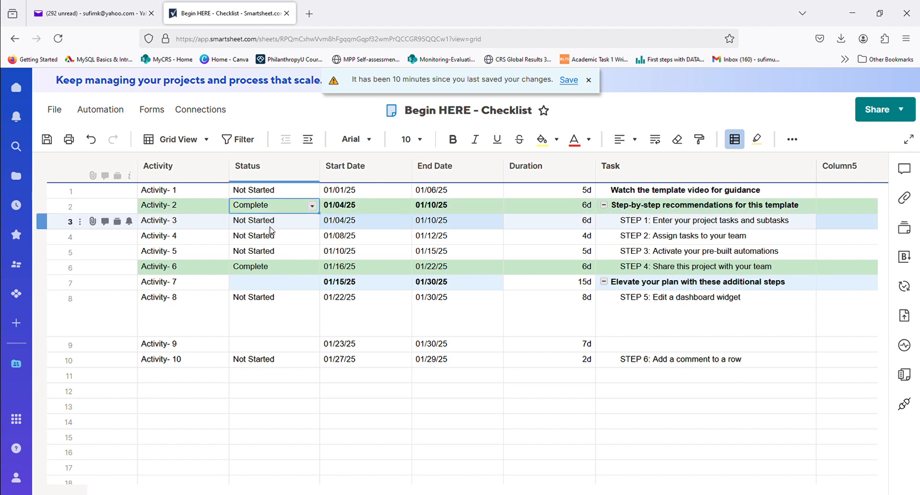
left_click(280, 222)
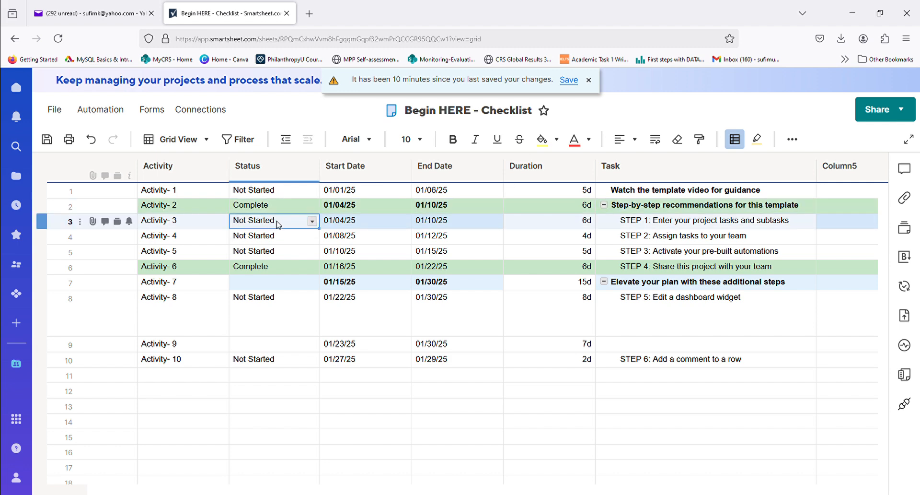
left_click(299, 241)
left_click(312, 237)
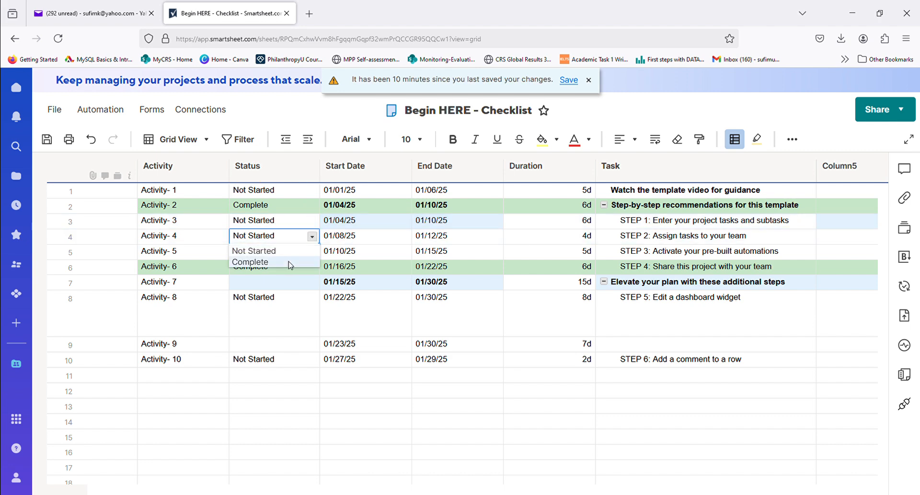
left_click(289, 262)
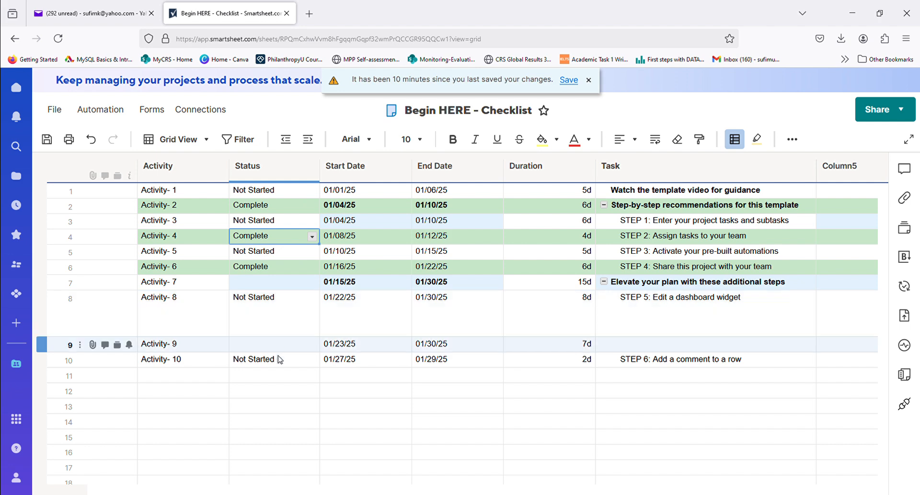
- Set the status of Activity- 10, Activity- 9 and Activity- 8 to Complete
left_click(279, 363)
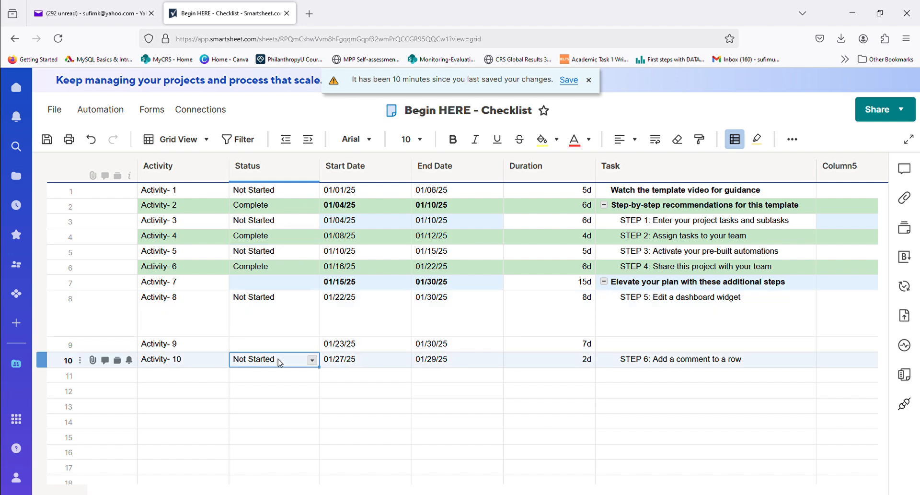
left_click(312, 359)
left_click(261, 385)
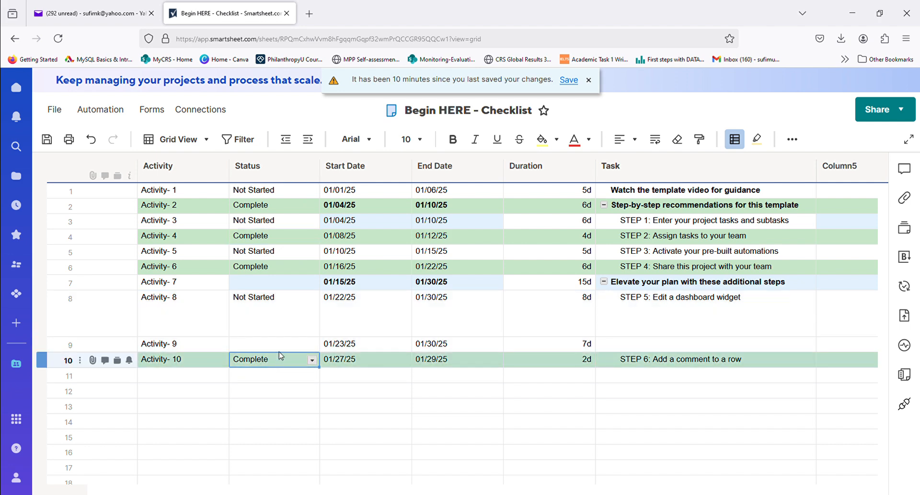
left_click(282, 348)
left_click(312, 344)
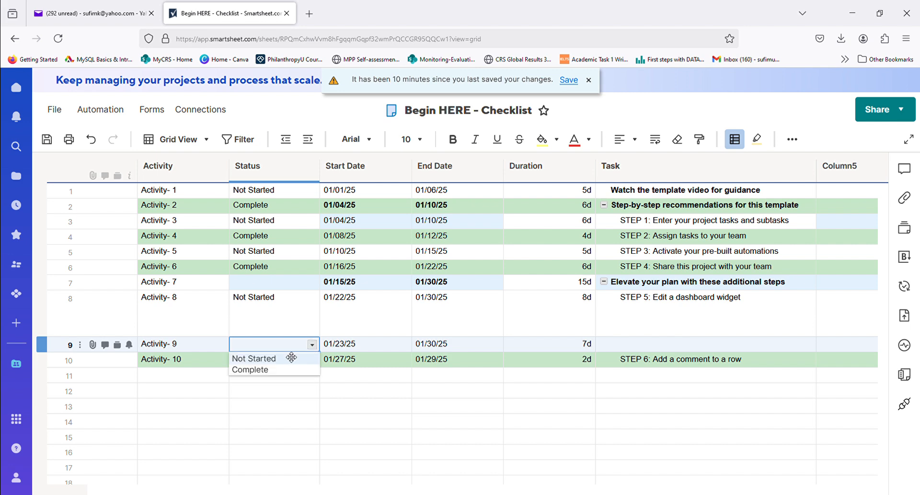
left_click(258, 369)
left_click(289, 321)
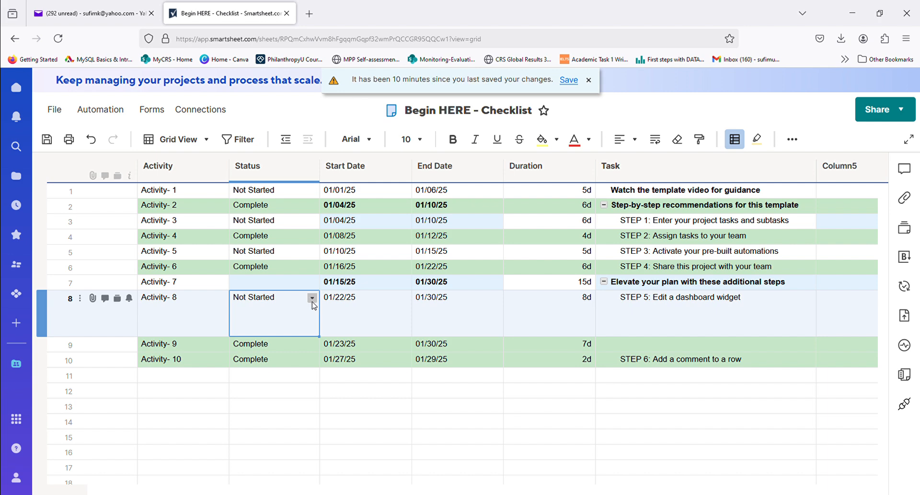
left_click(312, 298)
left_click(254, 357)
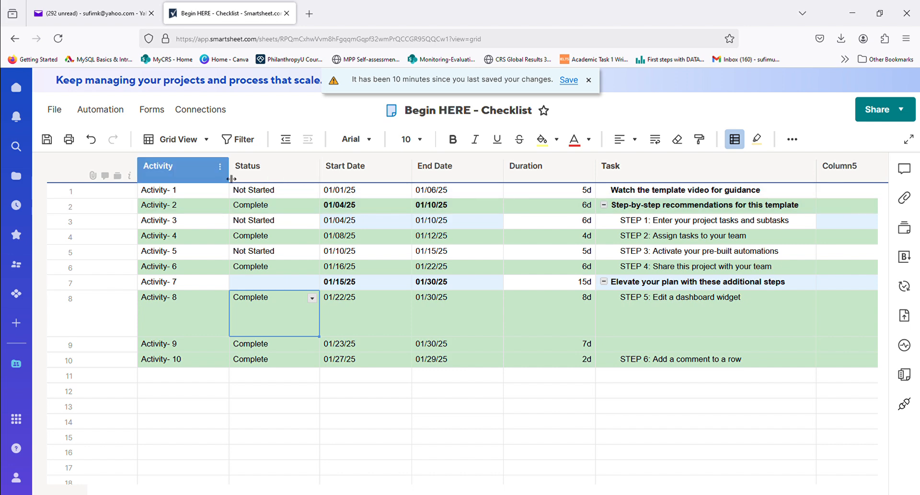
- Display the checklist sheet in Board view and then in Gantt view
left_click(206, 140)
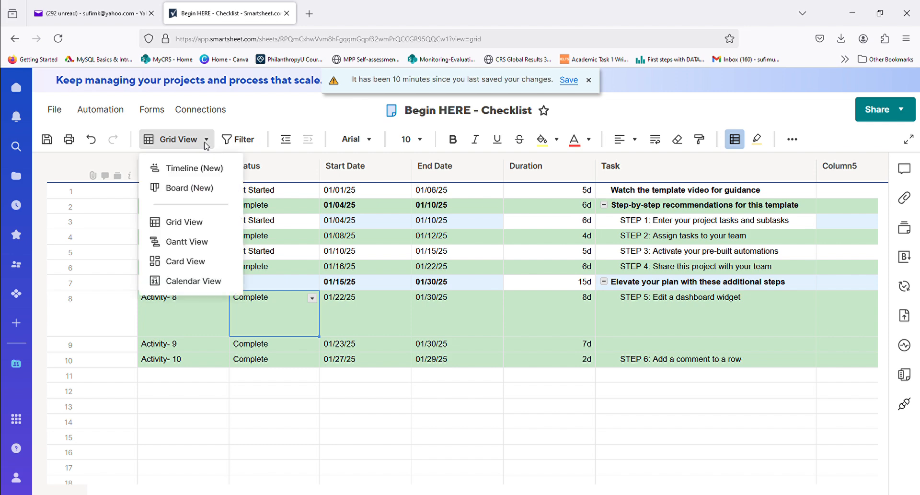
left_click(176, 194)
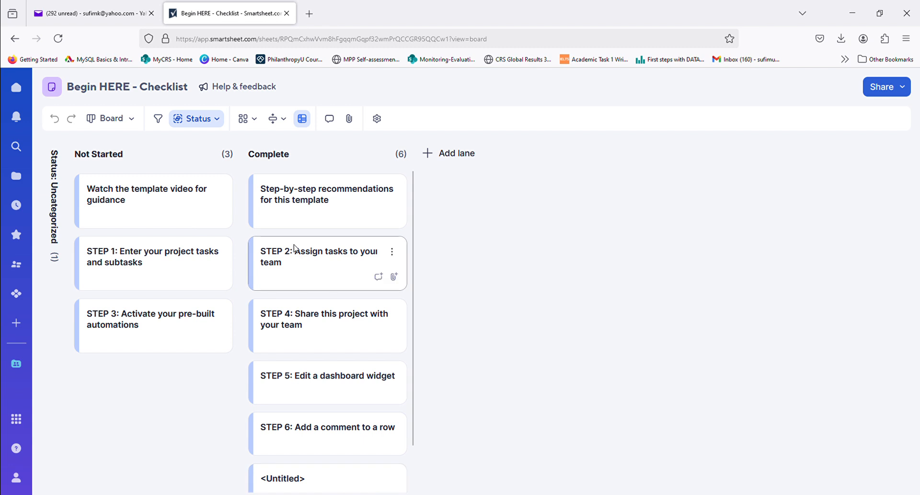
left_click(133, 120)
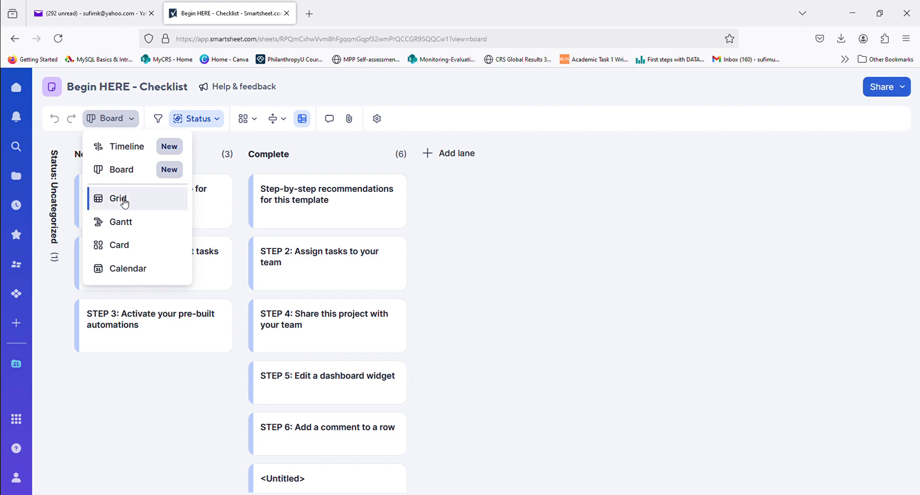
left_click(123, 228)
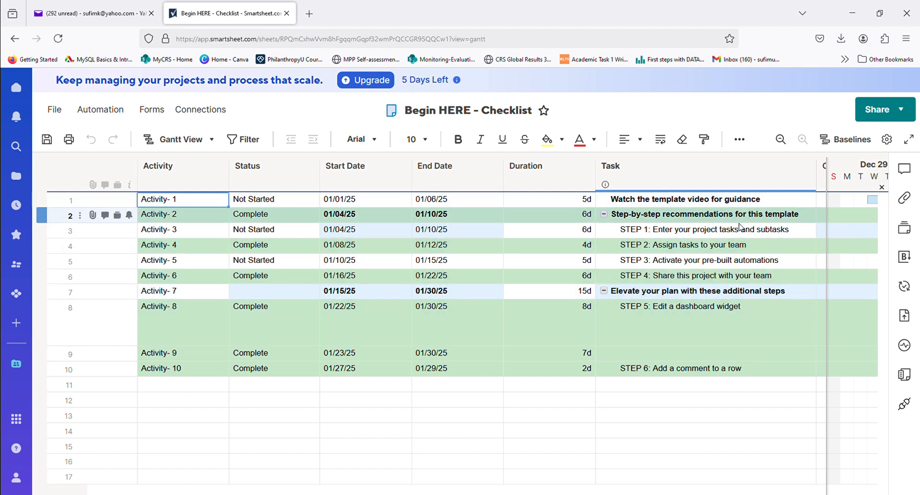
- Display the checklist in Card view and then in Calendar view, dismissing the calendar settings without changes
left_click(212, 141)
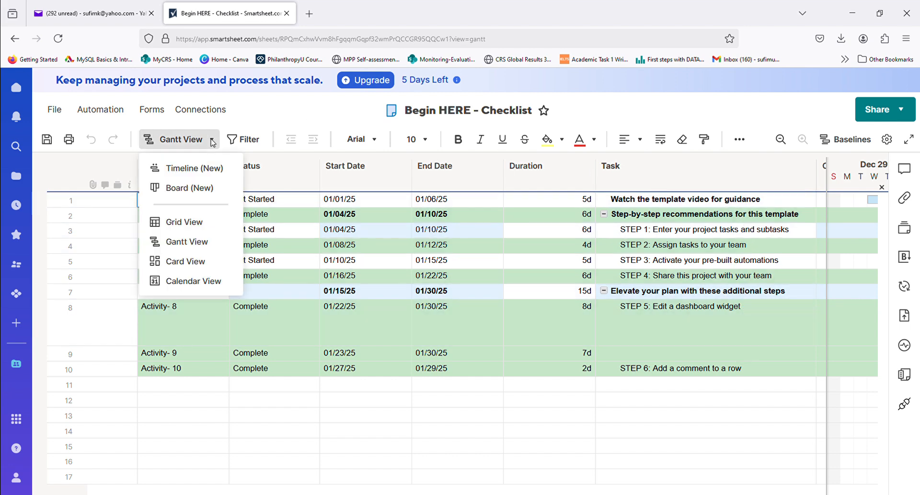
left_click(186, 262)
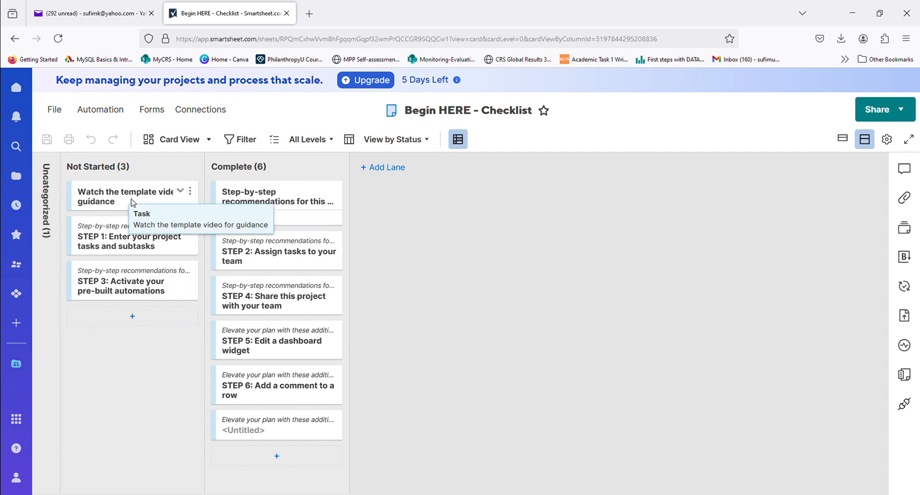
left_click(210, 139)
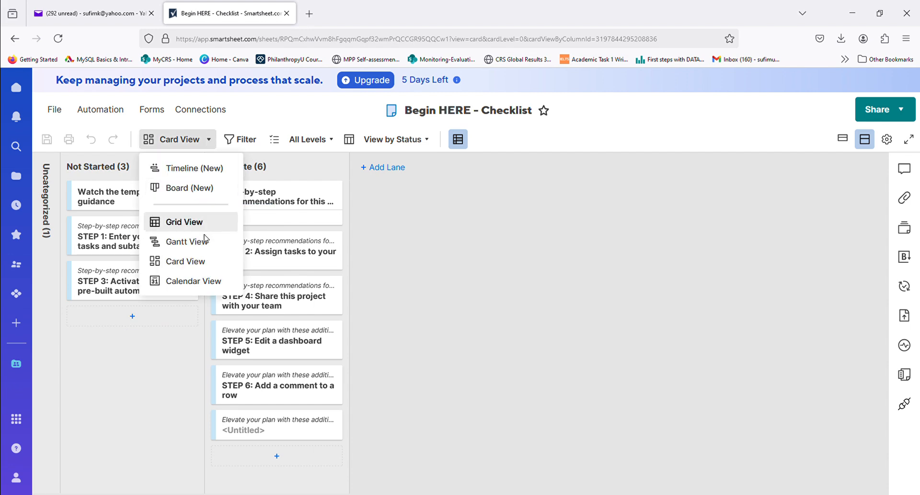
left_click(193, 281)
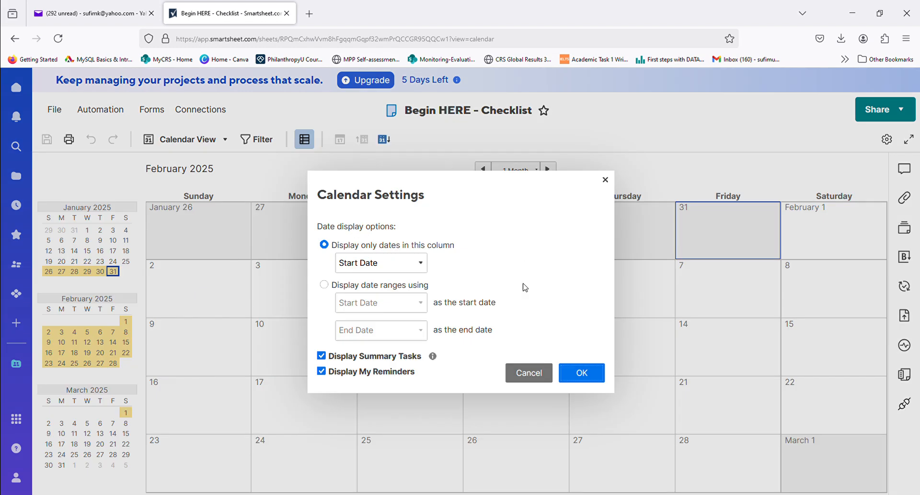
left_click(605, 181)
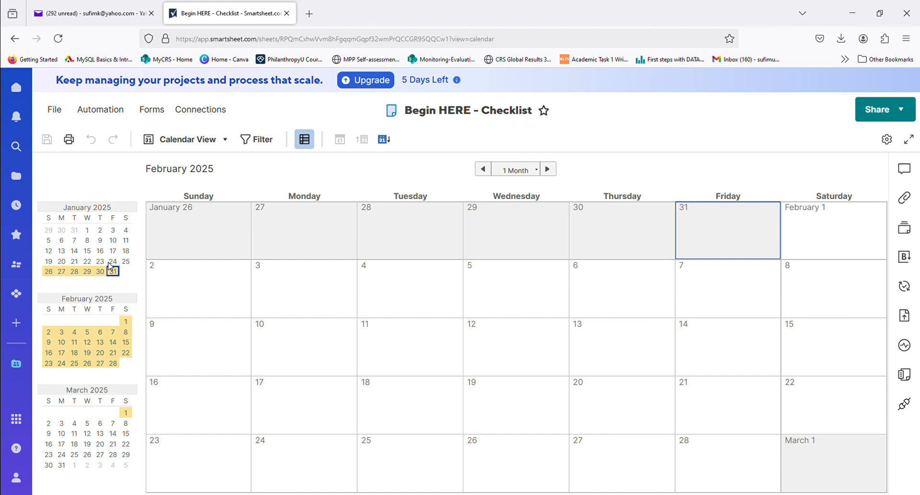
- Return the checklist sheet to Grid view
left_click(226, 140)
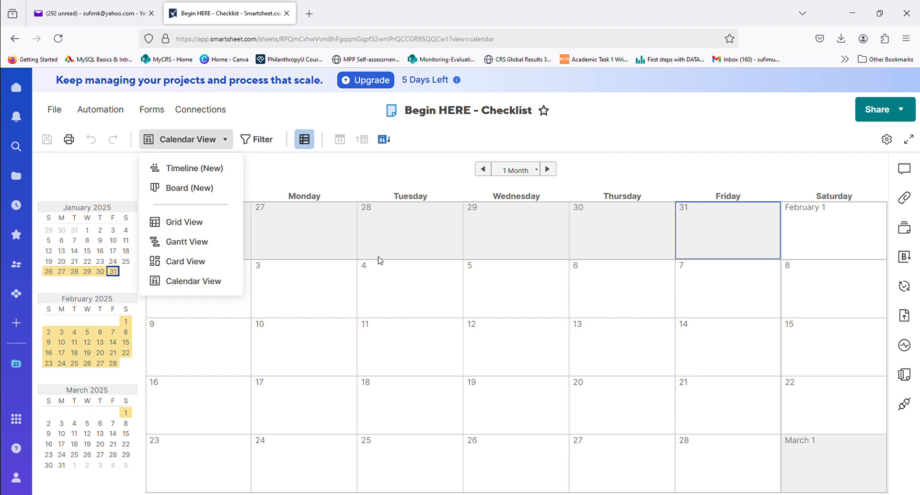
left_click(178, 222)
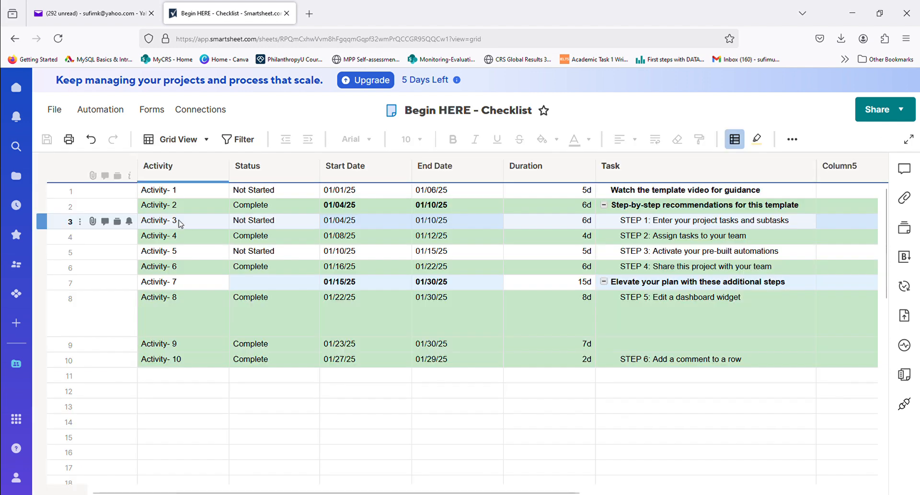